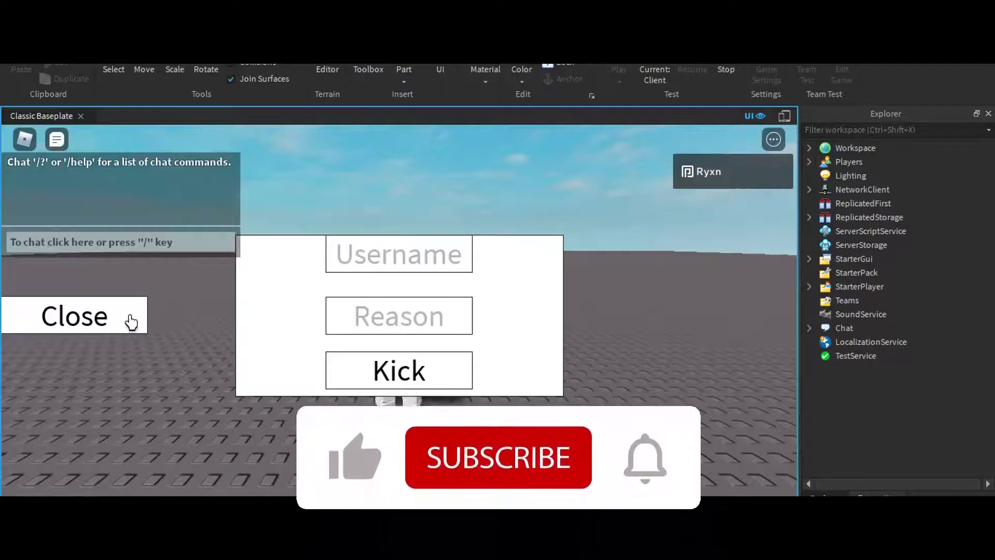
Close and reopen the kick panel in the running game, and enter the target player's username.
{"action": "left_click", "coordinate": [128, 321]}
{"action": "left_click", "coordinate": [137, 318]}
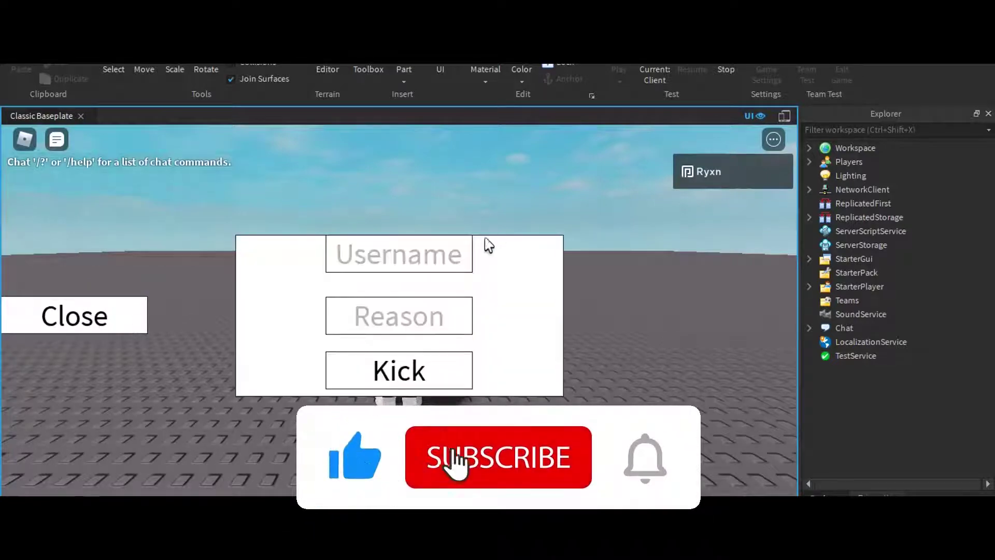
{"action": "left_click", "coordinate": [458, 249]}
{"action": "type", "text": "blucrip"}
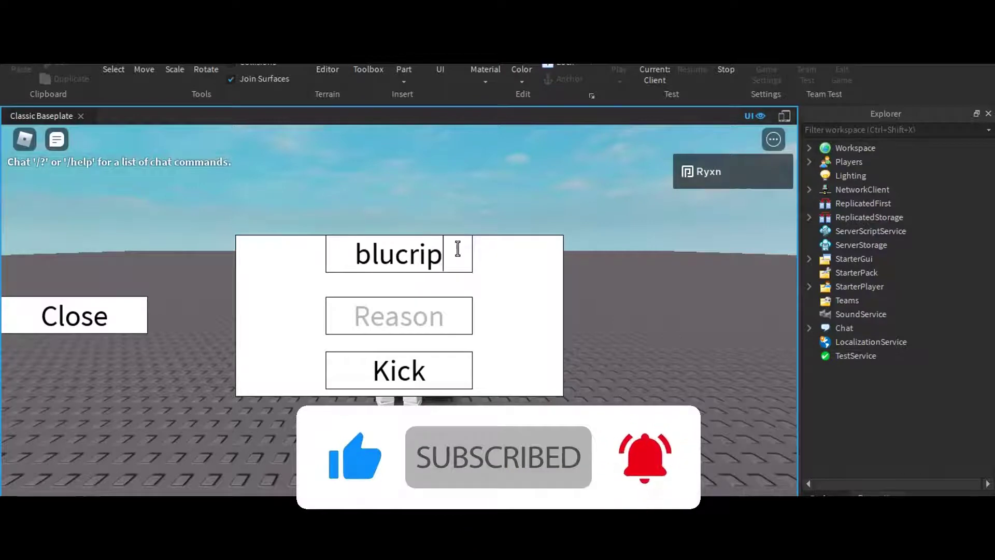
{"action": "type", "text": "ter"}
{"action": "key", "text": "ctrl+a"}
{"action": "type", "text": "w"}
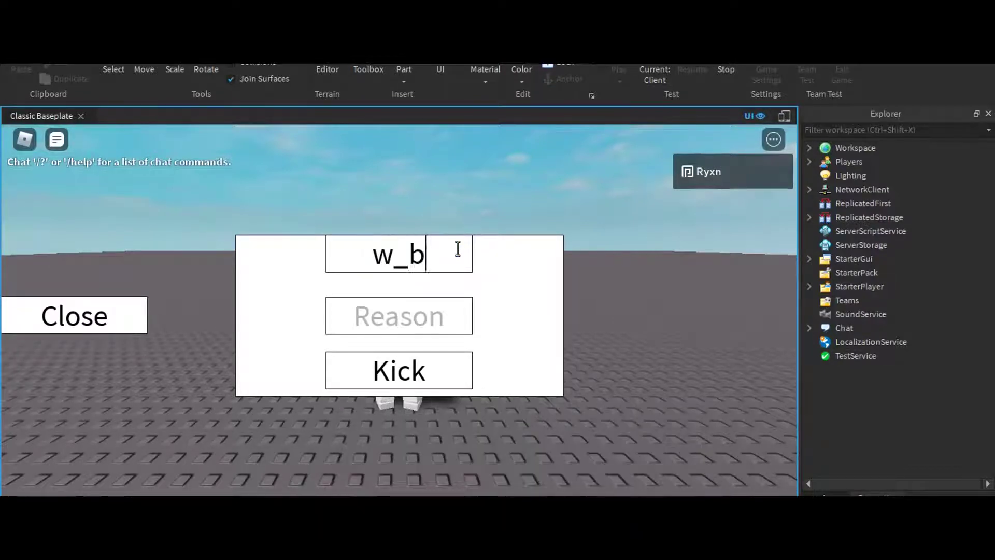
Give the kick reason "This is just a test" and kick the player.
{"action": "left_click", "coordinate": [395, 316]}
{"action": "type", "text": "This is just a tes"}
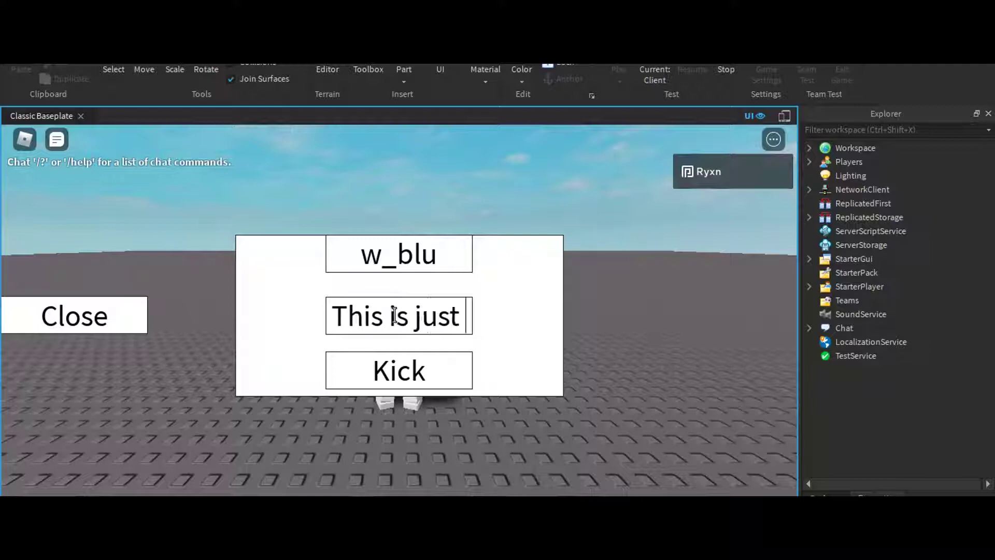
{"action": "type", "text": "t"}
{"action": "left_click", "coordinate": [395, 386]}
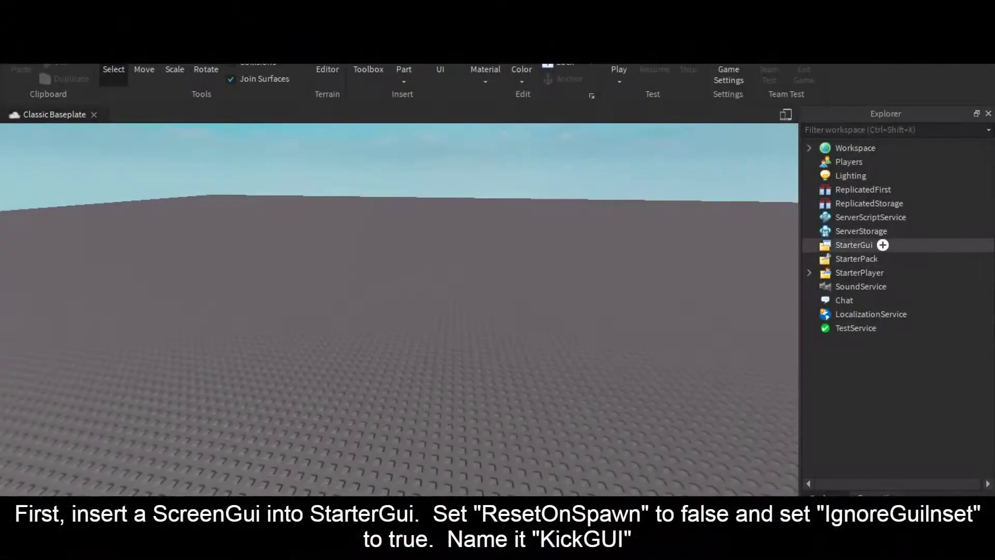
Insert a ScreenGui named KickGUI into StarterGui, with ResetOnSpawn off and IgnoreGuiInset on.
{"action": "left_click", "coordinate": [897, 245]}
{"action": "left_click", "coordinate": [848, 252]}
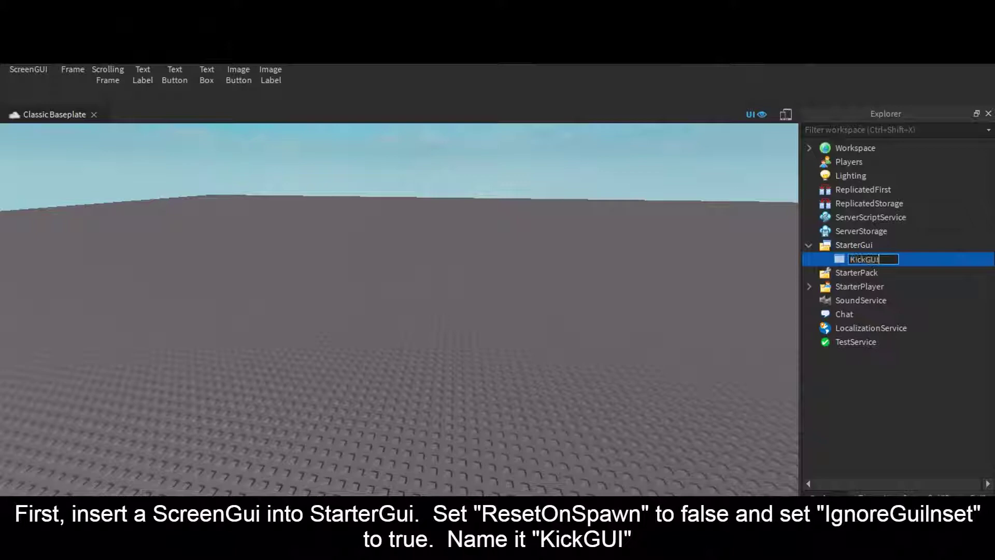
{"action": "left_click", "coordinate": [917, 497]}
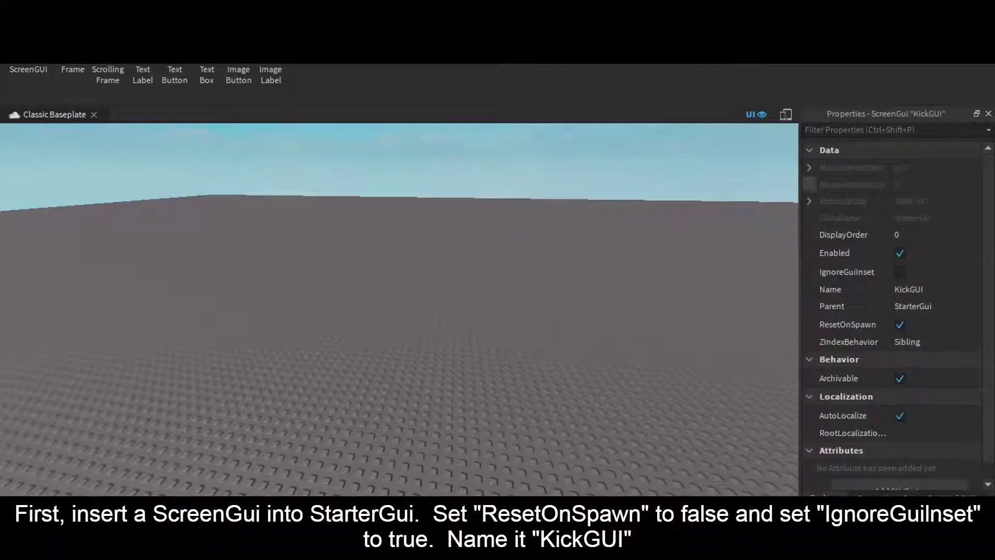
{"action": "left_click", "coordinate": [899, 324]}
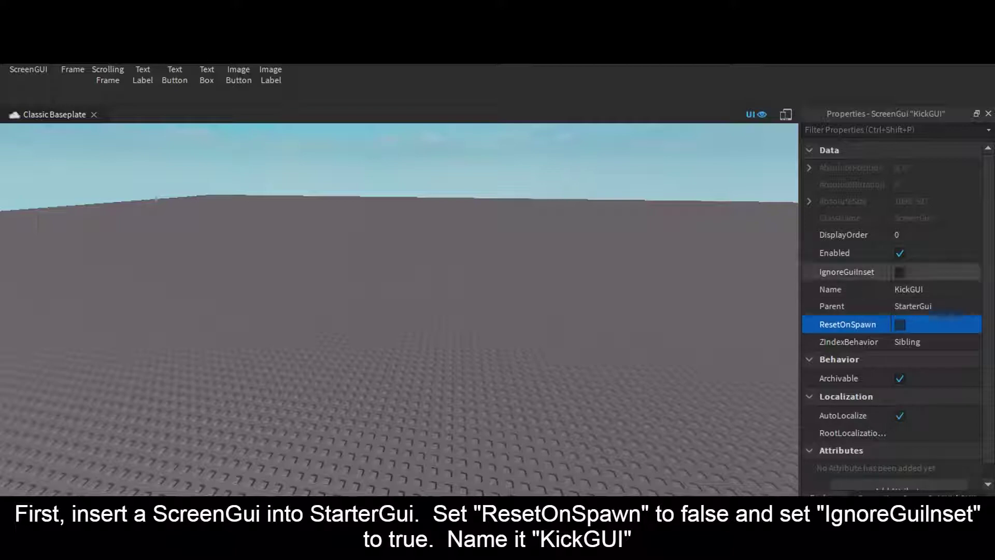
{"action": "left_click", "coordinate": [900, 272]}
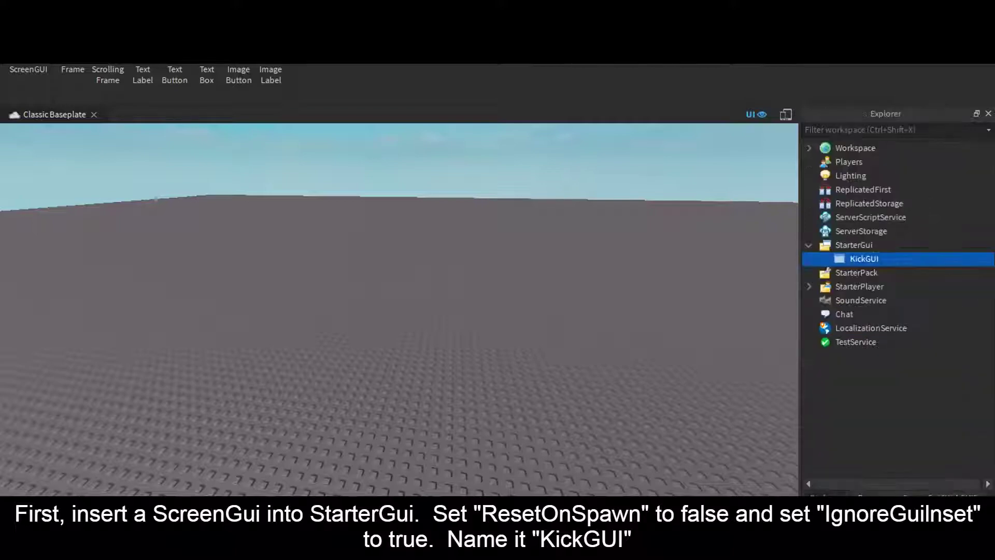
{"action": "left_click", "coordinate": [889, 259]}
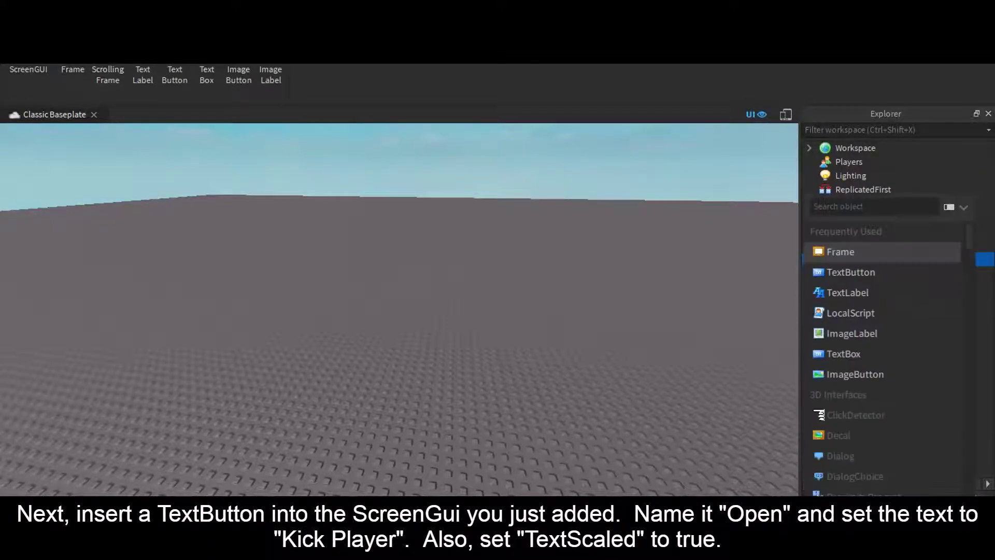
{"action": "left_click", "coordinate": [850, 293]}
{"action": "left_click", "coordinate": [882, 273]}
{"action": "key", "text": "Delete"}
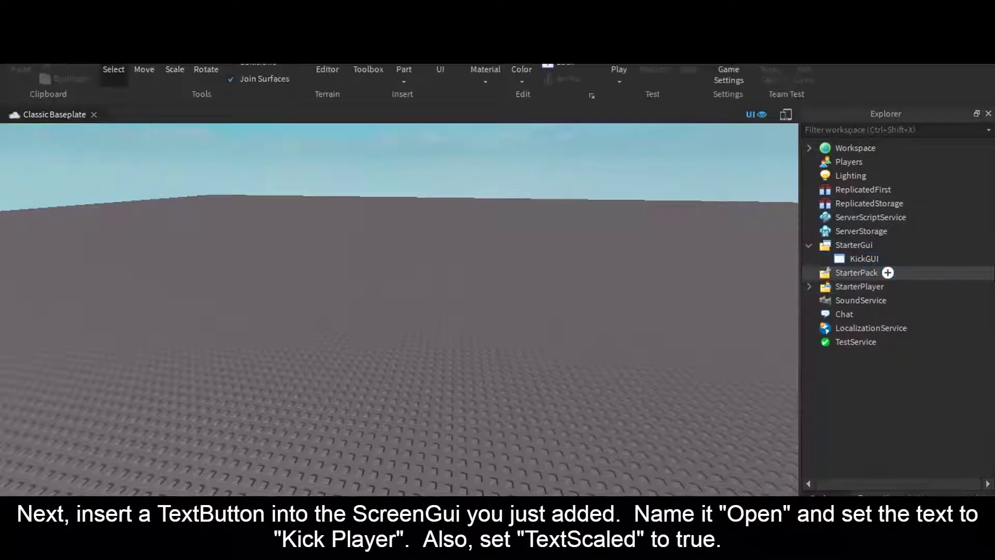
Insert a TextButton into KickGUI and place it against the viewport's left edge, about 238 pixels below the top.
{"action": "left_click", "coordinate": [887, 259]}
{"action": "left_click", "coordinate": [844, 270]}
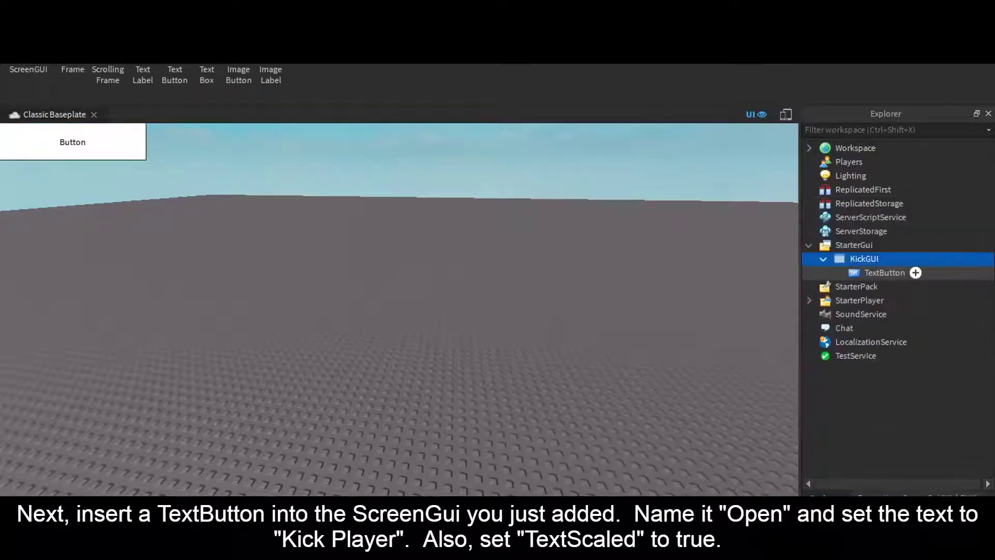
{"action": "left_click_drag", "start_coordinate": [72, 142], "coordinate": [74, 314]}
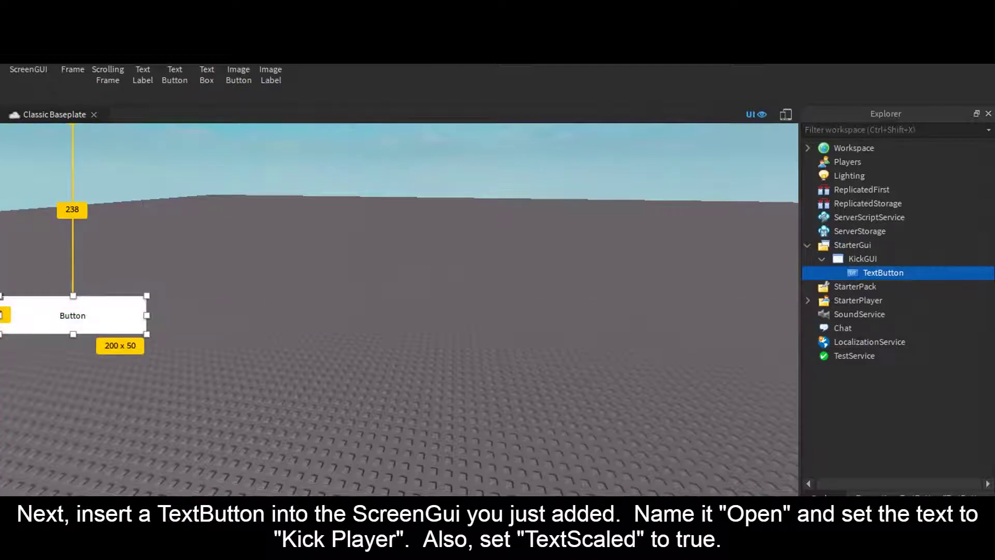
Set the TextButton's text to "Kick Player" and enable TextScaled.
{"action": "left_click", "coordinate": [915, 495]}
{"action": "scroll", "coordinate": [901, 262], "scroll_direction": "down", "scroll_amount": 12}
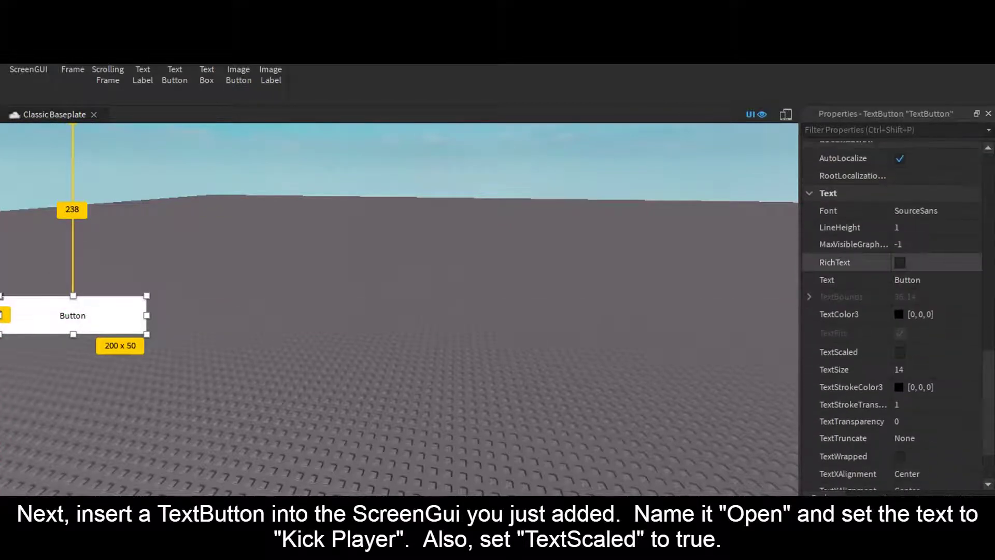
{"action": "left_click", "coordinate": [908, 280]}
{"action": "type", "text": "Kick Pla"}
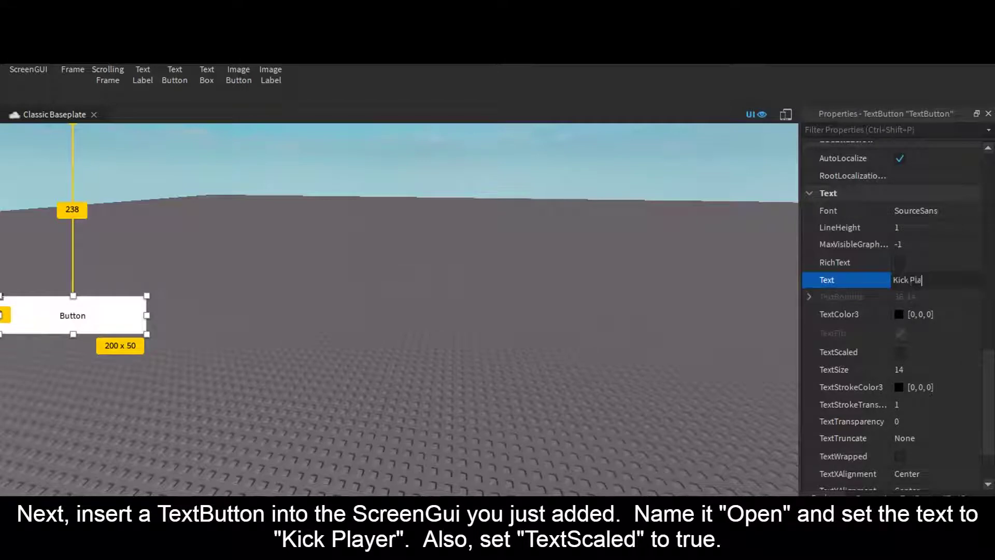
{"action": "type", "text": "yer"}
{"action": "key", "text": "Return"}
{"action": "left_click", "coordinate": [900, 352]}
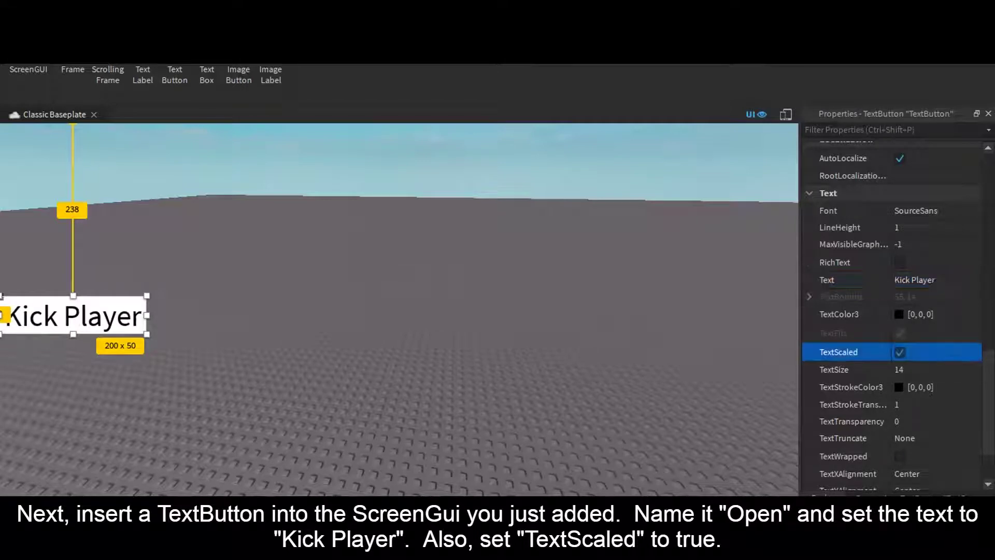
Rename the TextButton in KickGUI as Open.
{"action": "left_click", "coordinate": [822, 498]}
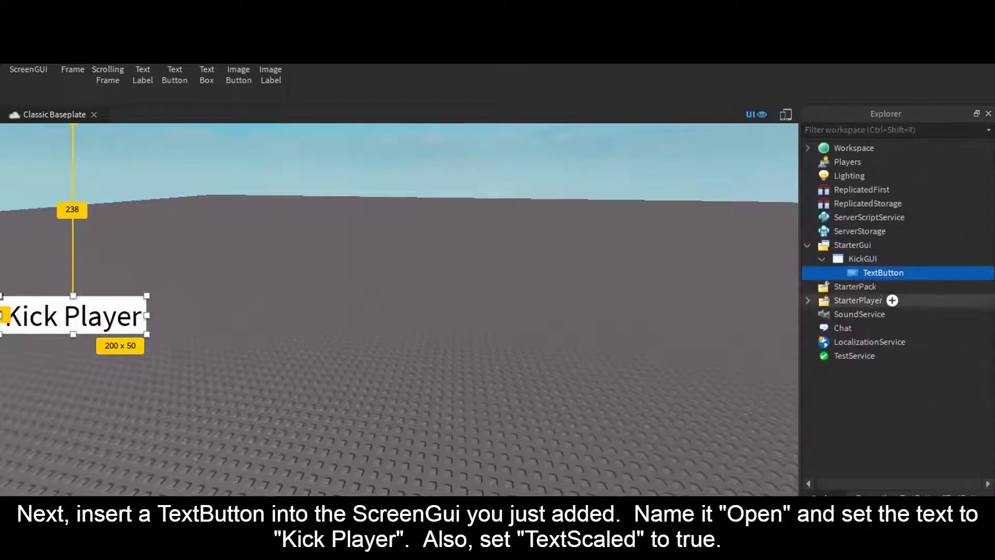
{"action": "left_click", "coordinate": [864, 259]}
{"action": "left_click", "coordinate": [884, 272]}
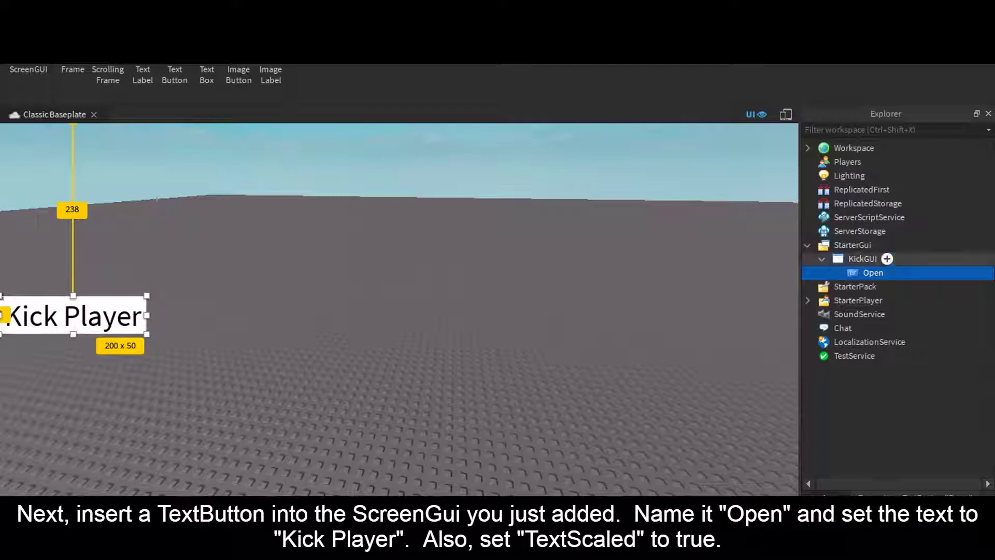
Insert a Frame into KickGUI and move it to the center of the viewport.
{"action": "left_click", "coordinate": [887, 258]}
{"action": "left_click", "coordinate": [845, 250]}
{"action": "left_click", "coordinate": [874, 287]}
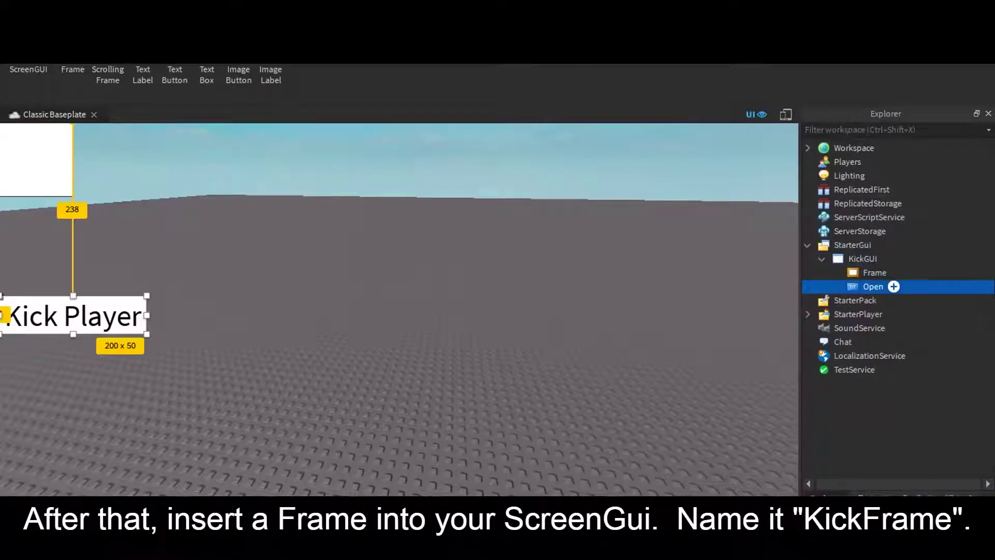
{"action": "left_click", "coordinate": [875, 272]}
{"action": "left_click_drag", "start_coordinate": [1, 124], "coordinate": [361, 278]}
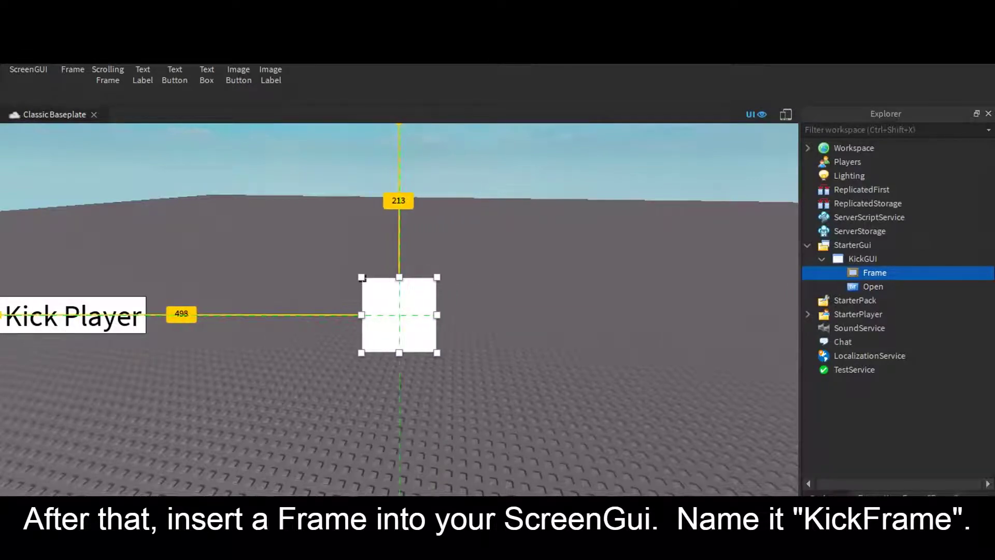
Enlarge the Frame to about 449 x 220 pixels, centered in the viewport, and rename it KickFrame.
{"action": "left_click_drag", "start_coordinate": [437, 352], "coordinate": [691, 425]}
{"action": "left_click_drag", "start_coordinate": [362, 278], "coordinate": [234, 234]}
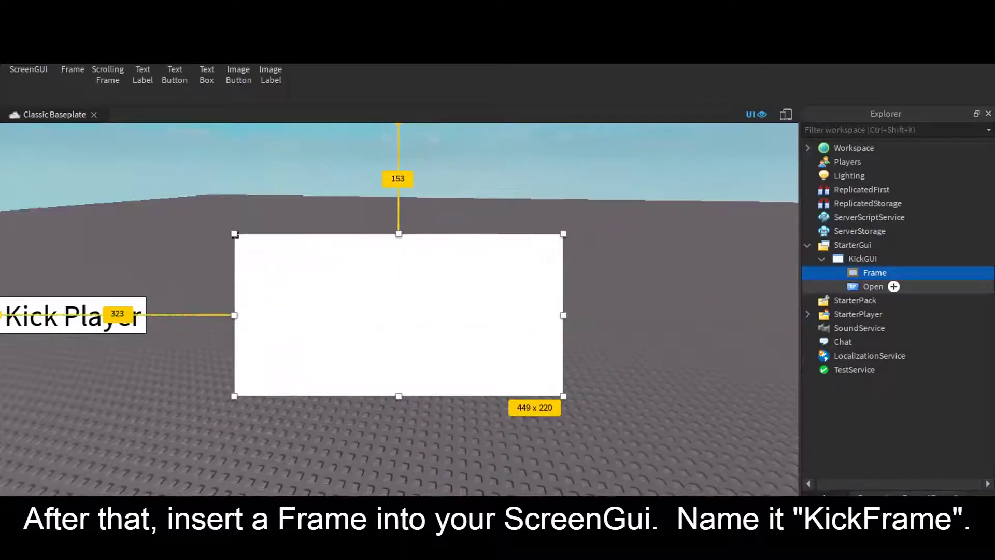
{"action": "mouse_move", "coordinate": [896, 273]}
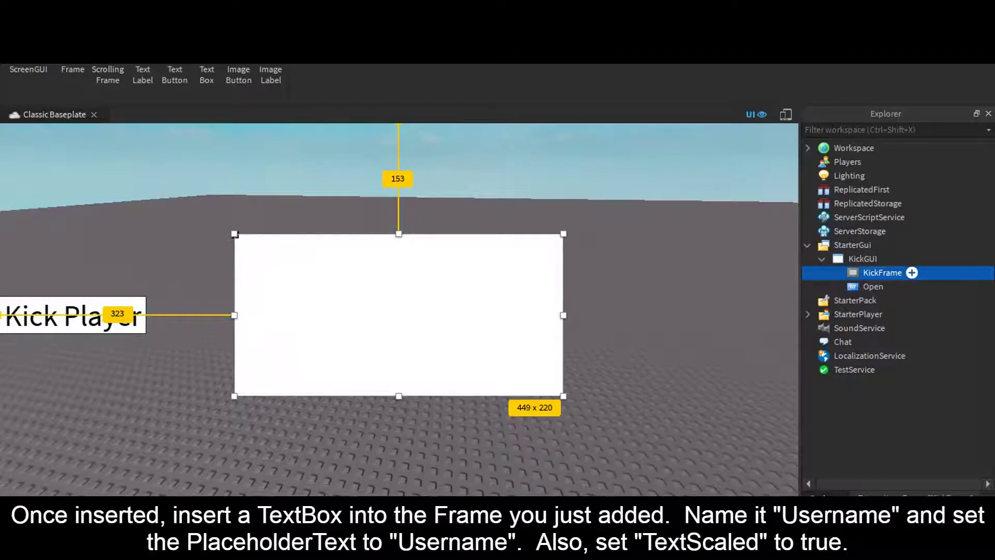
Insert a TextBox into KickFrame and center it horizontally along the frame's top edge.
{"action": "left_click", "coordinate": [912, 272]}
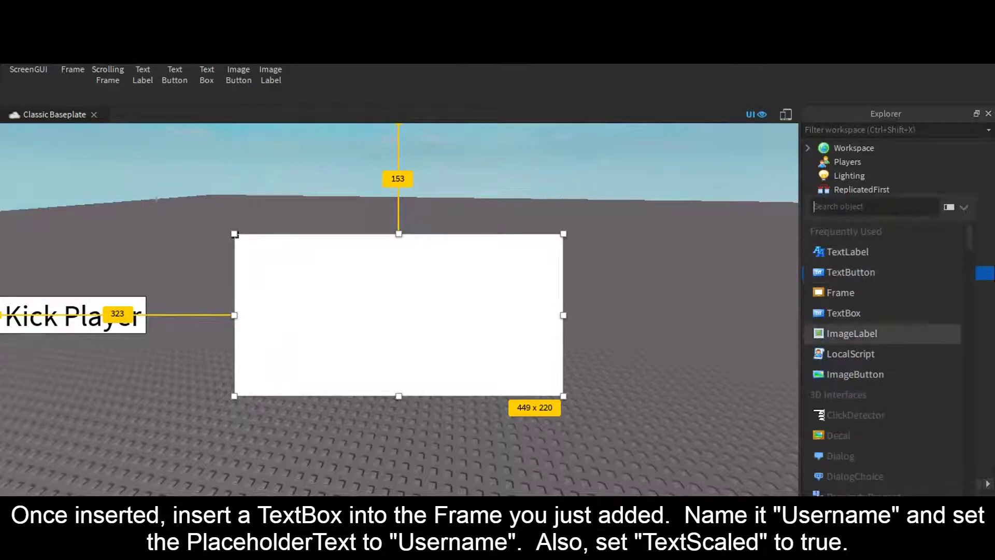
{"action": "left_click", "coordinate": [850, 313]}
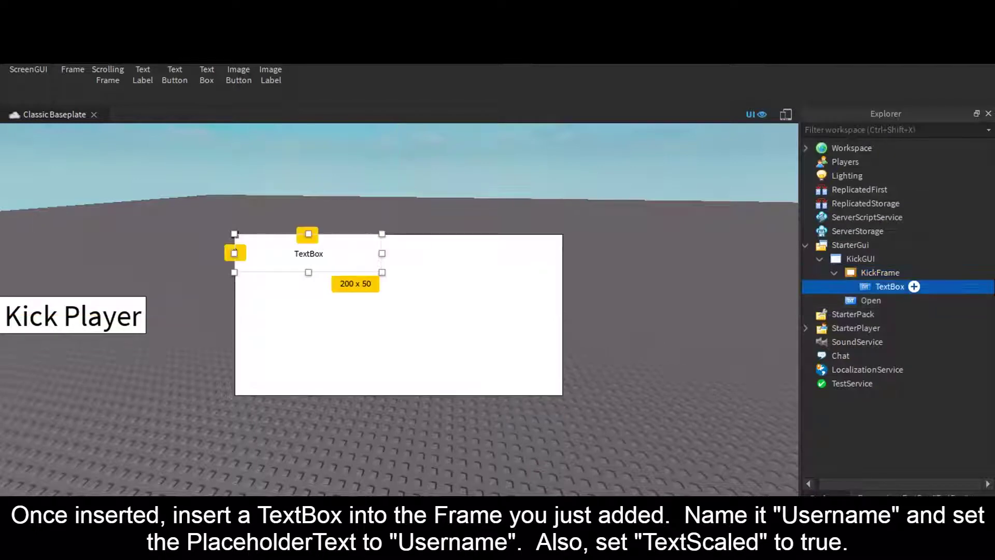
{"action": "left_click_drag", "start_coordinate": [234, 253], "coordinate": [324, 253]}
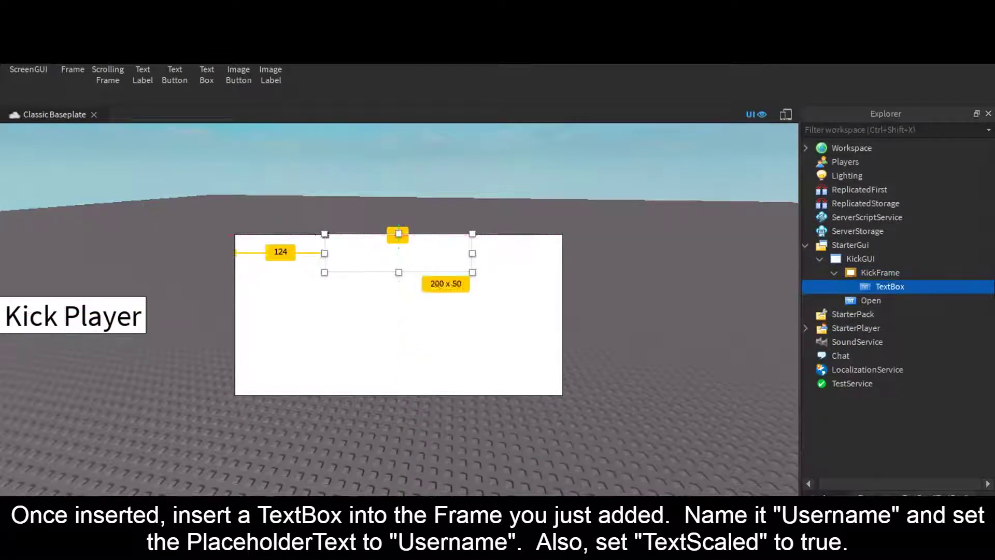
Set the TextBox's PlaceholderText to "Username".
{"action": "left_click", "coordinate": [913, 496]}
{"action": "scroll", "coordinate": [915, 258], "scroll_direction": "down", "scroll_amount": 6}
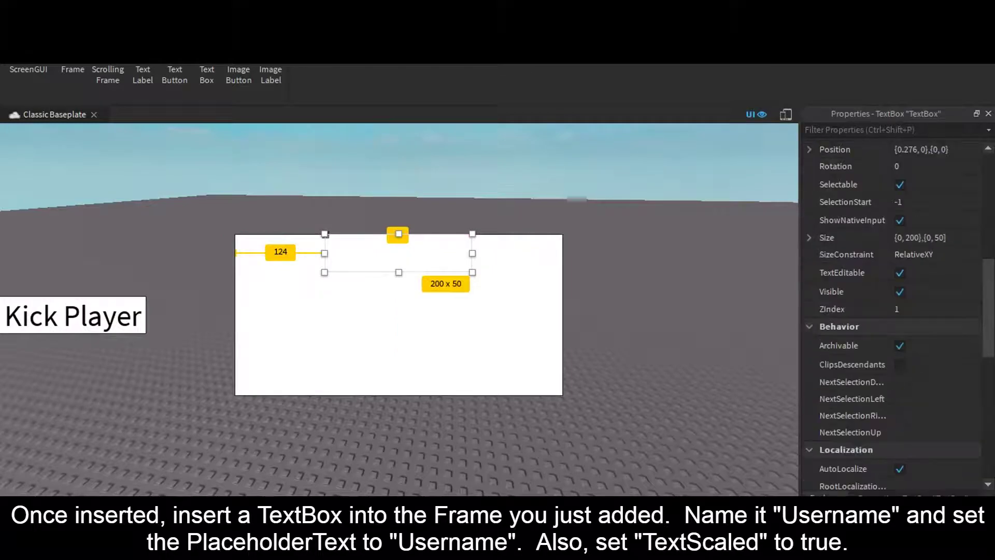
{"action": "scroll", "coordinate": [915, 258], "scroll_direction": "up", "scroll_amount": 5}
{"action": "scroll", "coordinate": [915, 258], "scroll_direction": "down", "scroll_amount": 6}
{"action": "scroll", "coordinate": [915, 258], "scroll_direction": "down", "scroll_amount": 6}
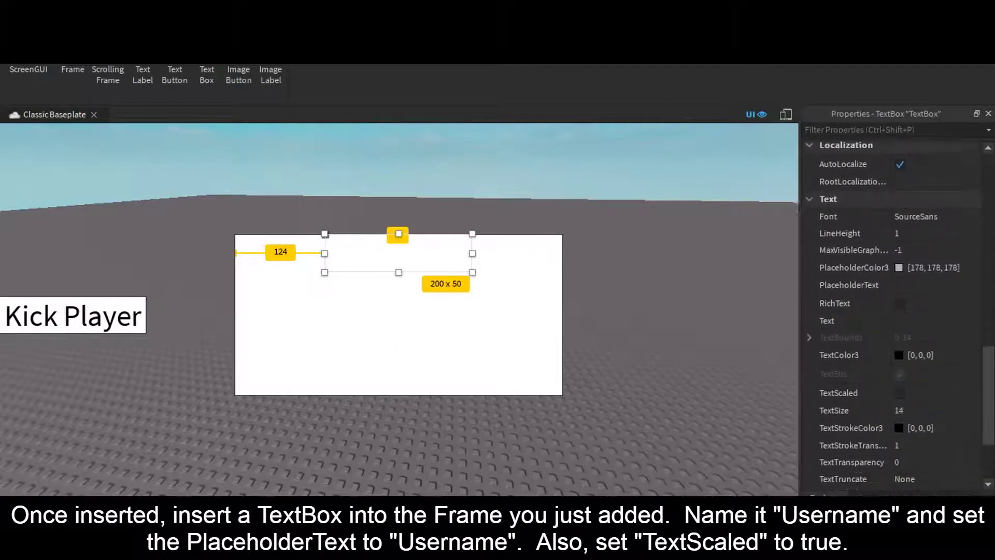
{"action": "scroll", "coordinate": [915, 258], "scroll_direction": "up", "scroll_amount": 1}
{"action": "left_click", "coordinate": [927, 346]}
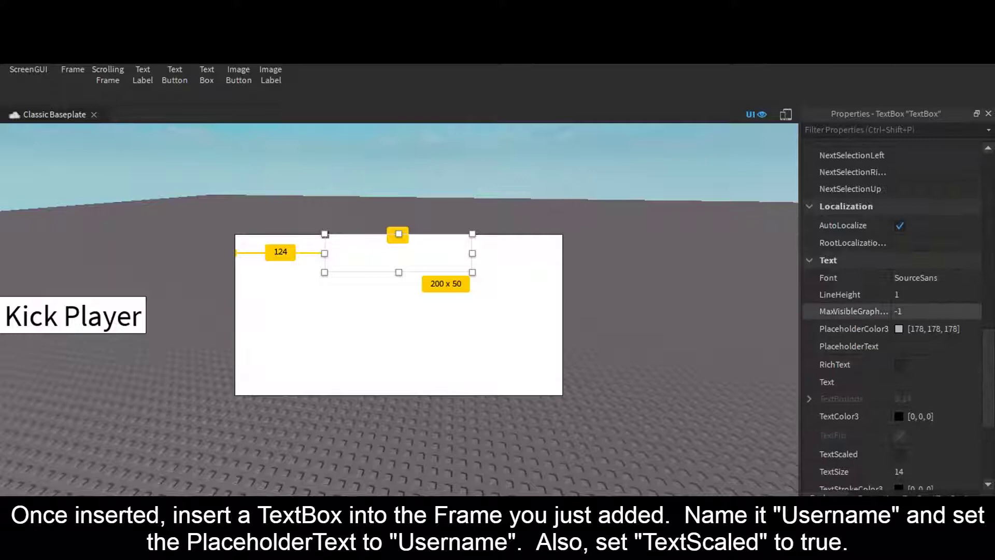
{"action": "left_click", "coordinate": [928, 346]}
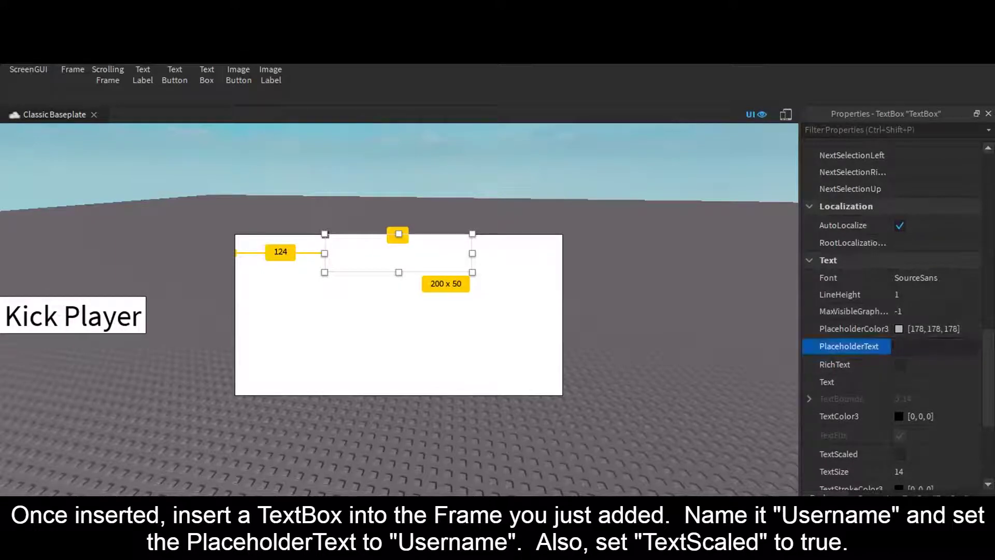
{"action": "type", "text": "Username"}
{"action": "key", "text": "Return"}
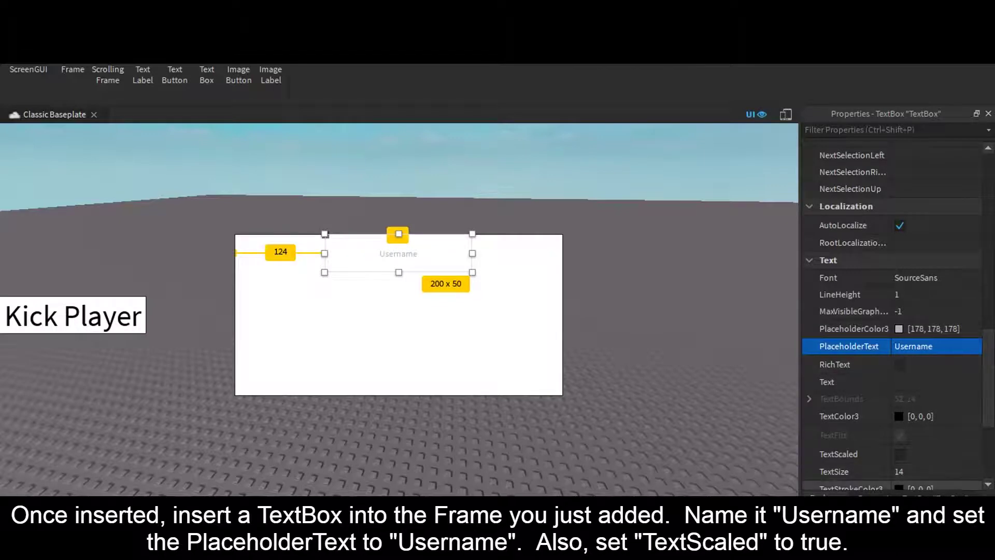
Rename the TextBox in KickFrame as Username.
{"action": "left_click", "coordinate": [824, 499]}
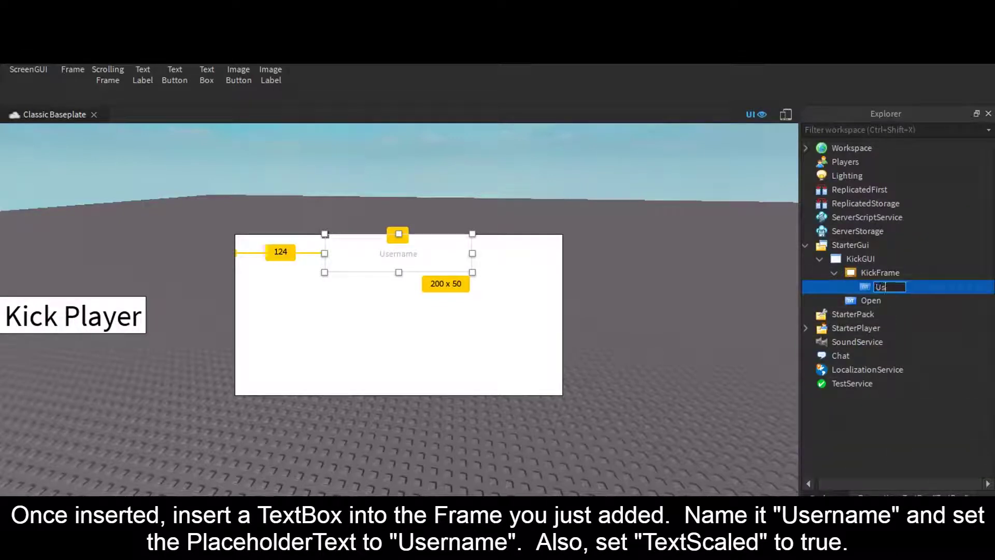
{"action": "type", "text": "ame"}
{"action": "key", "text": "Return"}
Duplicate the Username text box and move the copy straight down to about 85 pixels below the frame's top edge.
{"action": "key", "text": "ctrl+d"}
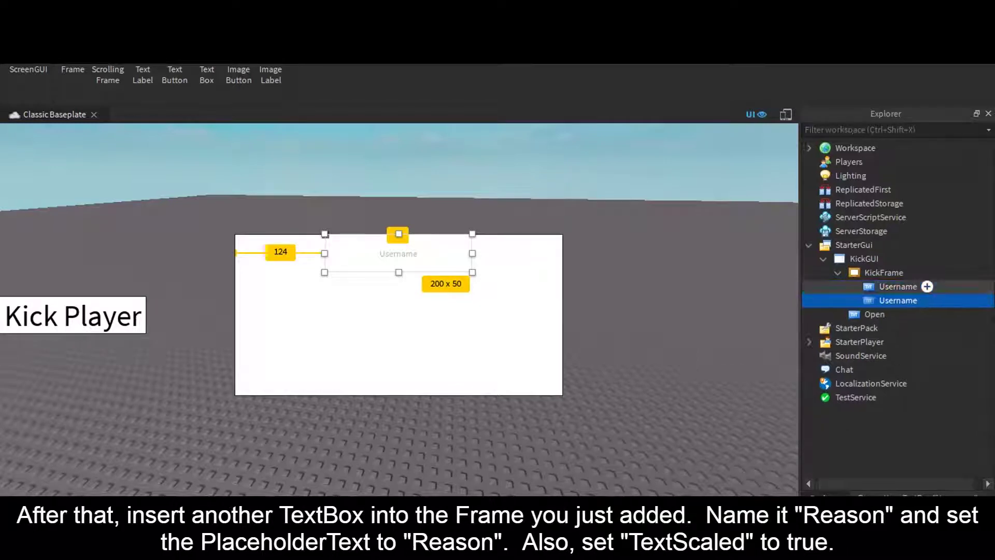
{"action": "left_click_drag", "start_coordinate": [327, 235], "coordinate": [326, 297]}
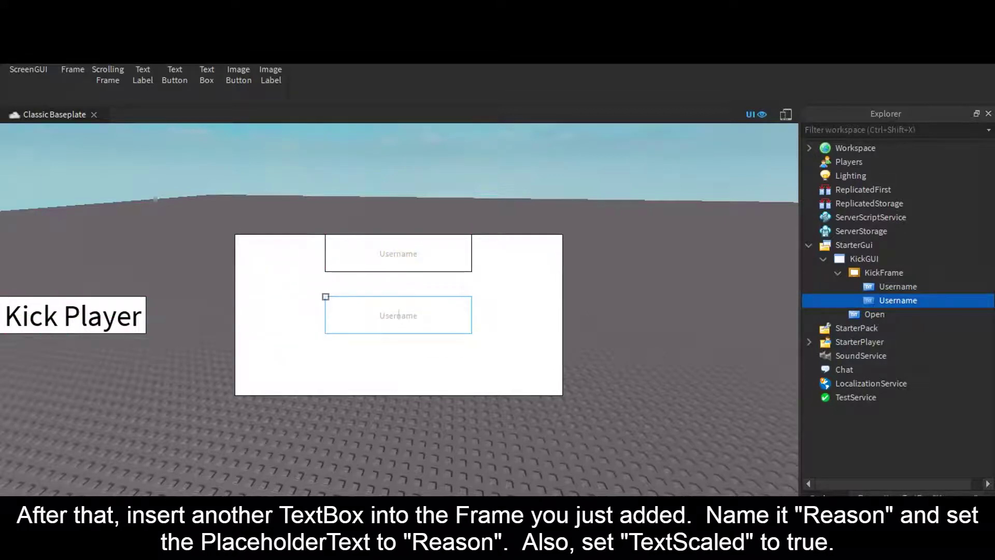
Set the duplicated text box's PlaceholderText to "Reason".
{"action": "left_click", "coordinate": [917, 497]}
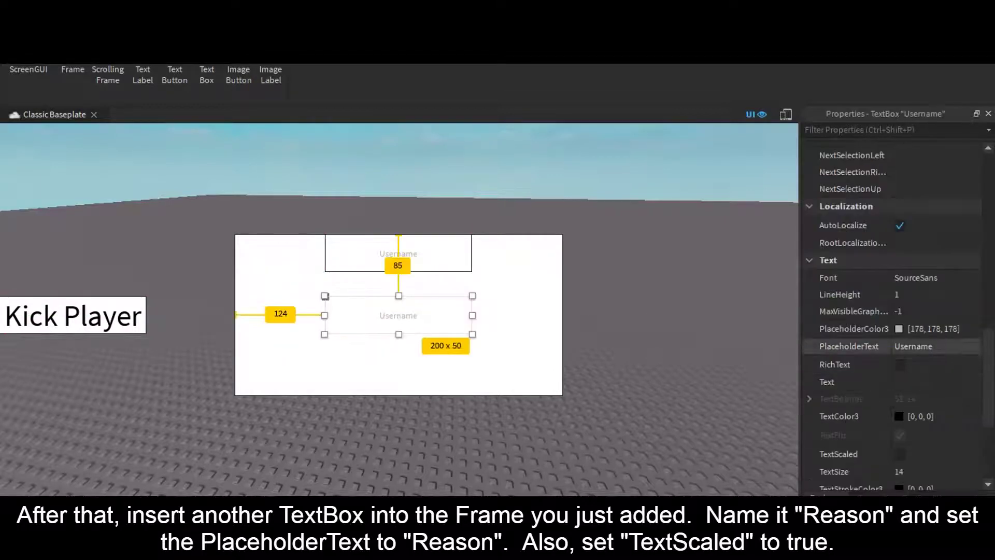
{"action": "left_click", "coordinate": [923, 346]}
{"action": "type", "text": "Reason"}
{"action": "key", "text": "Return"}
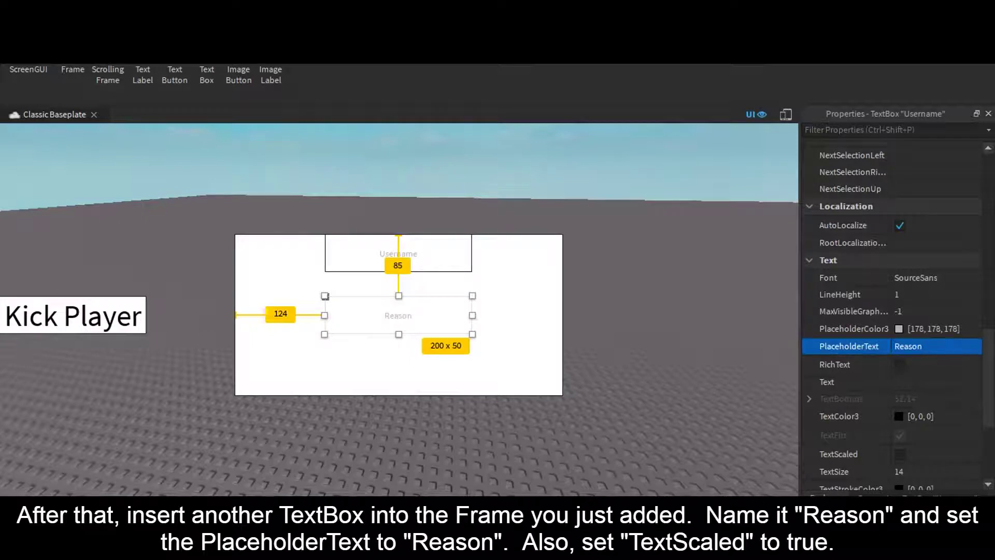
Rename the duplicated text box in KickFrame as Reason.
{"action": "left_click", "coordinate": [824, 497]}
{"action": "double_click", "coordinate": [885, 300]}
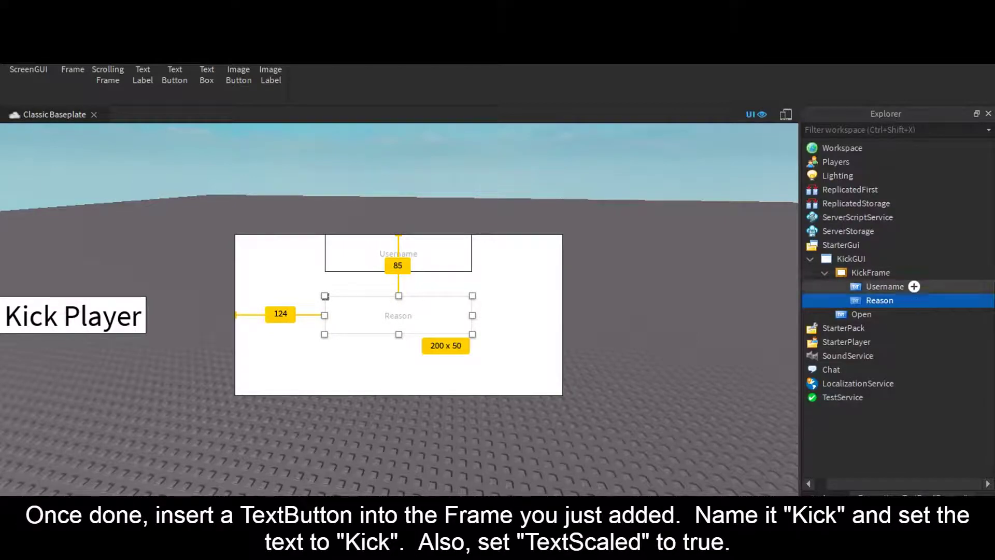
Add a TextButton to KickFrame and place it directly below the Reason text box, about 124 pixels from the frame's left edge.
{"action": "left_click", "coordinate": [902, 272]}
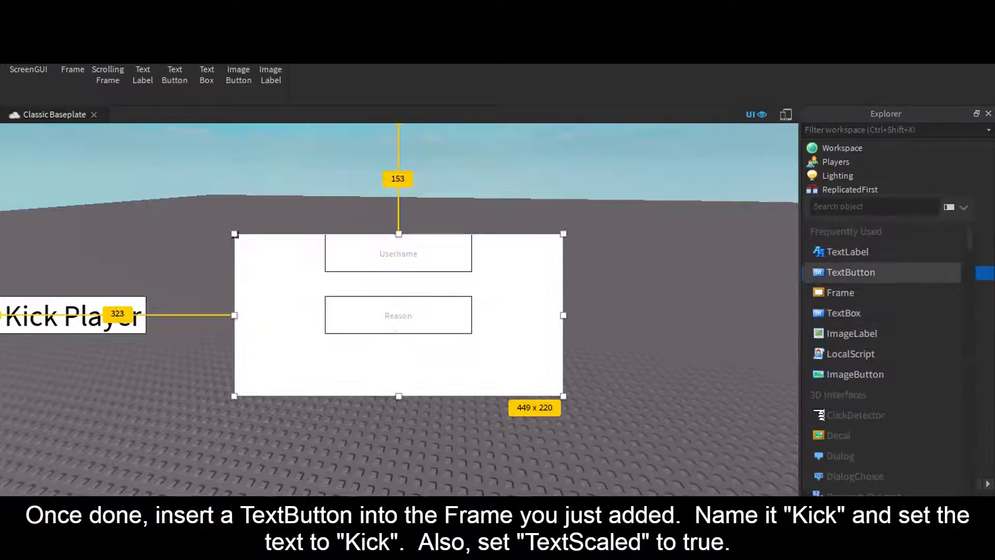
{"action": "left_click", "coordinate": [845, 271]}
{"action": "left_click", "coordinate": [876, 314]}
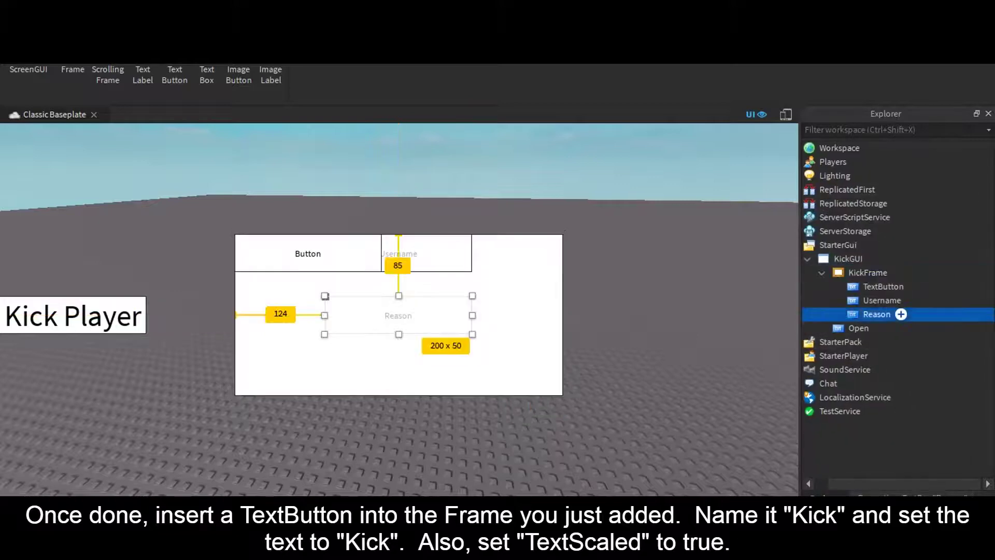
{"action": "left_click", "coordinate": [882, 286]}
{"action": "left_click_drag", "start_coordinate": [308, 254], "coordinate": [398, 370]}
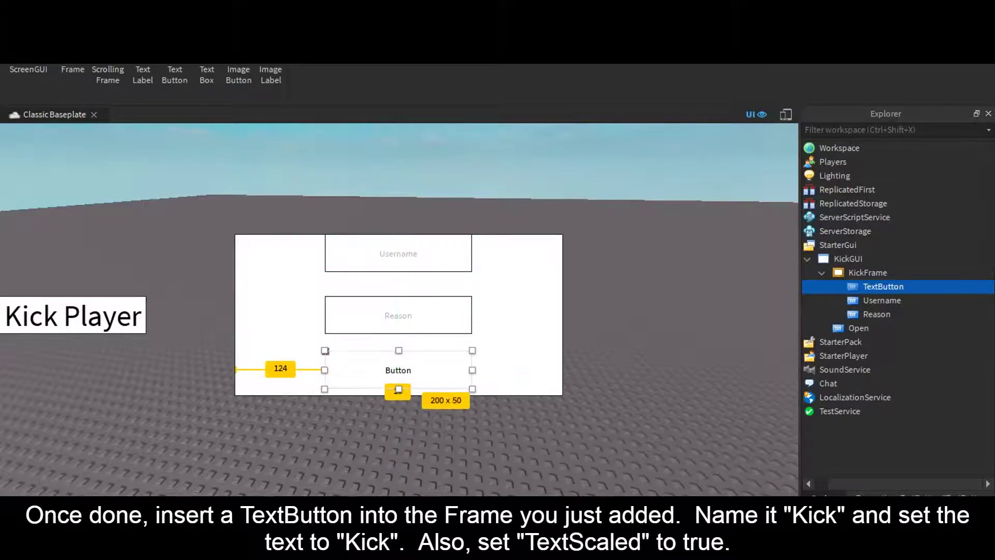
Turn on TextScaled for the Username and Reason text boxes together.
{"action": "left_click", "coordinate": [385, 315]}
{"action": "left_click", "coordinate": [397, 254], "text": "ctrl"}
{"action": "left_click", "coordinate": [912, 494]}
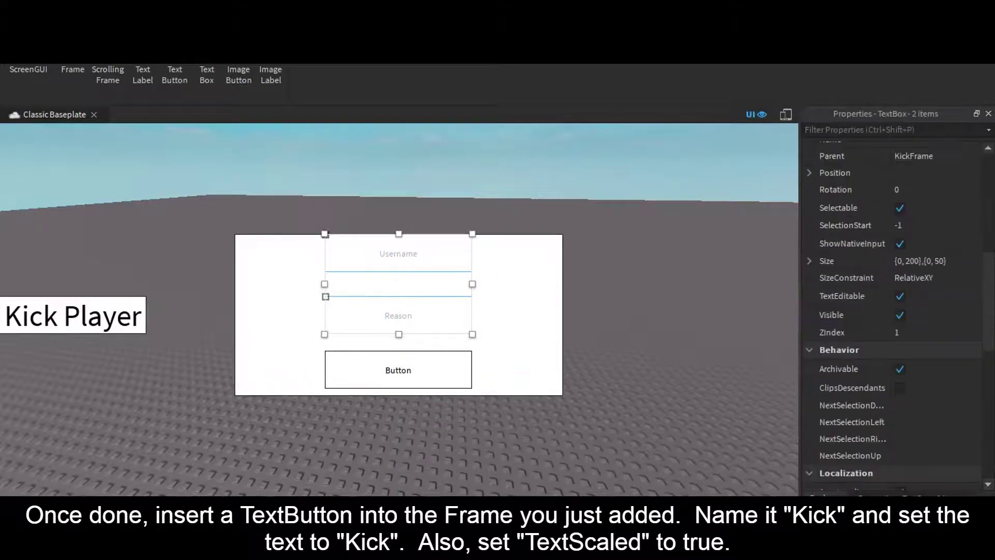
{"action": "scroll", "coordinate": [892, 316], "scroll_direction": "down", "scroll_amount": 6}
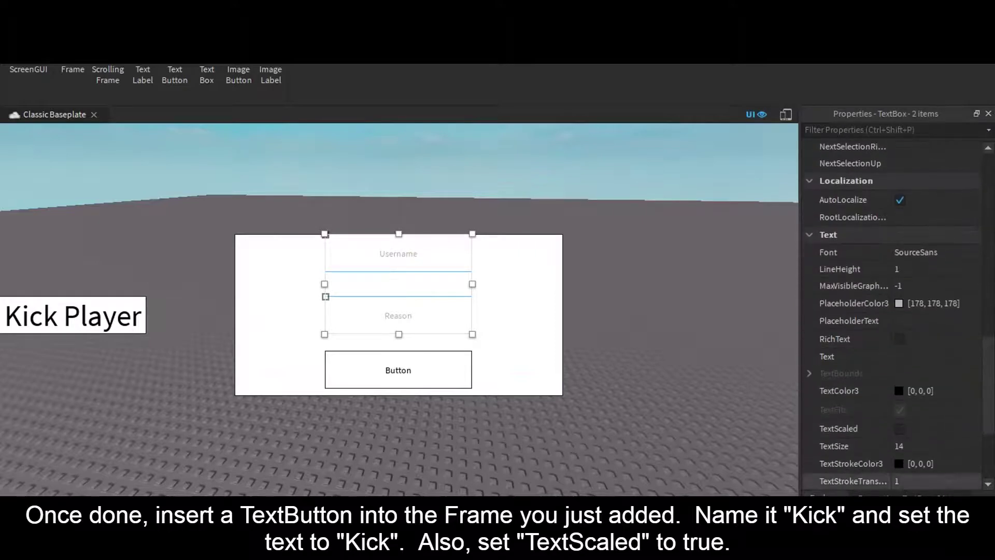
{"action": "left_click", "coordinate": [899, 427]}
Set the new TextButton's Text to "Kick" and turn on its TextScaled property.
{"action": "left_click", "coordinate": [398, 384]}
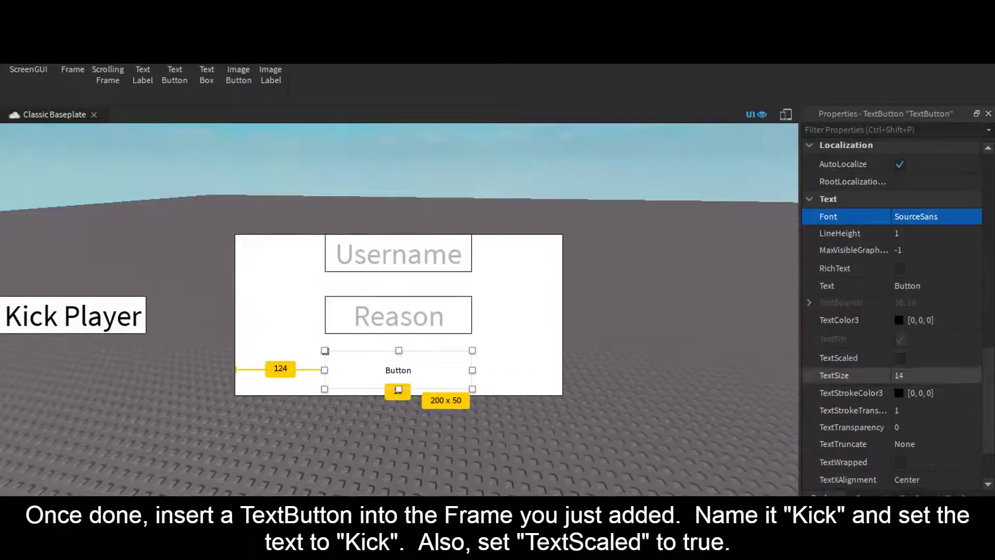
{"action": "left_click", "coordinate": [906, 286]}
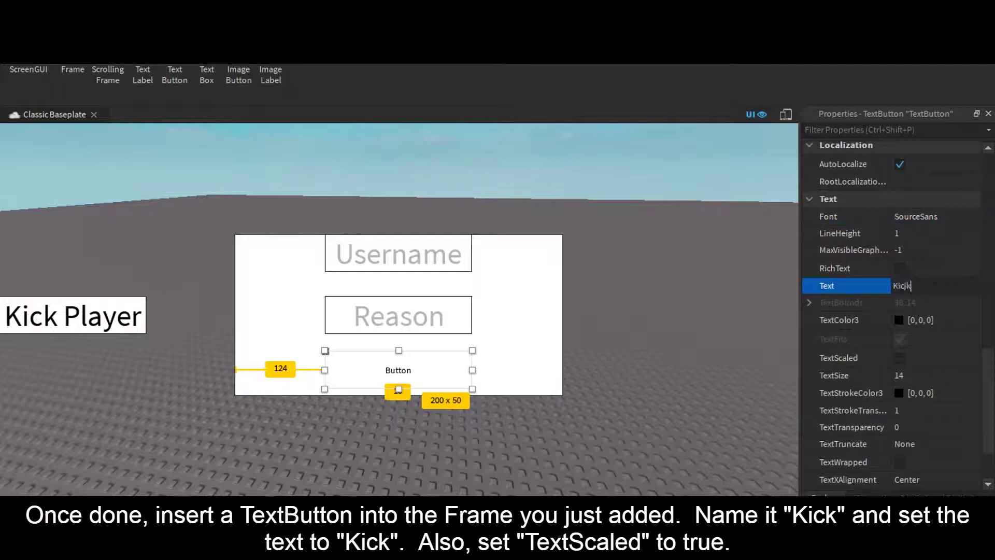
{"action": "type", "text": "Kick"}
{"action": "key", "text": "Return"}
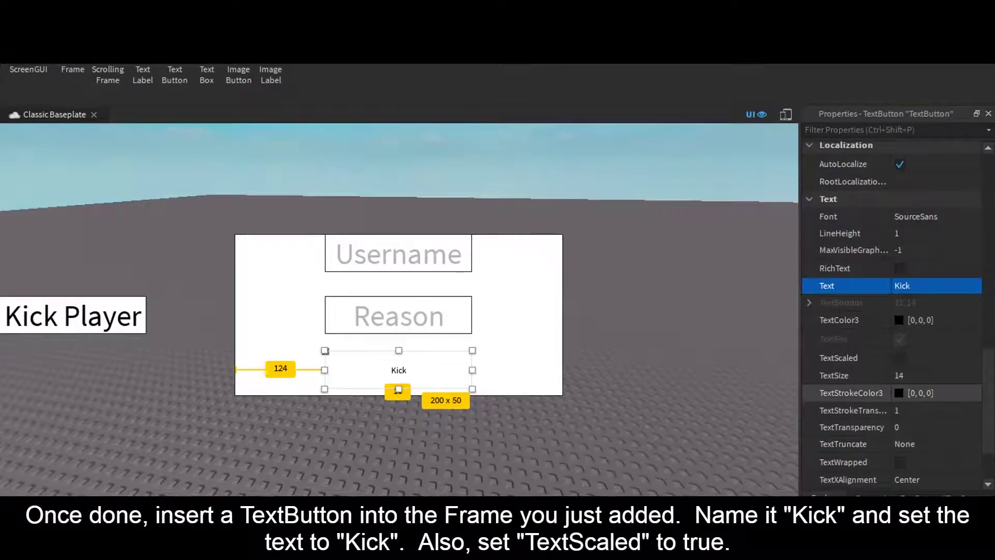
{"action": "left_click", "coordinate": [900, 358]}
Rename the TextButton in KickFrame as Kick.
{"action": "left_click", "coordinate": [822, 497]}
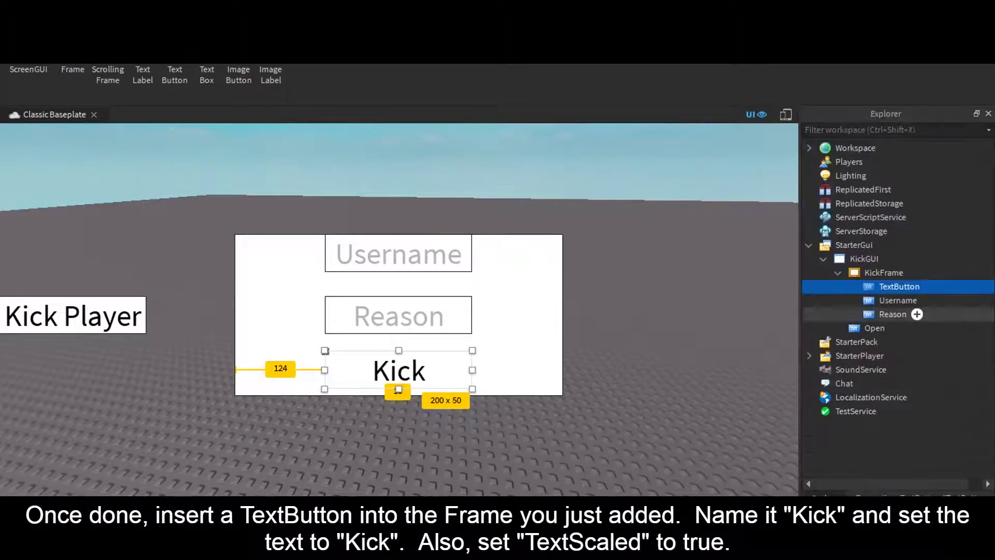
{"action": "key", "text": "F2"}
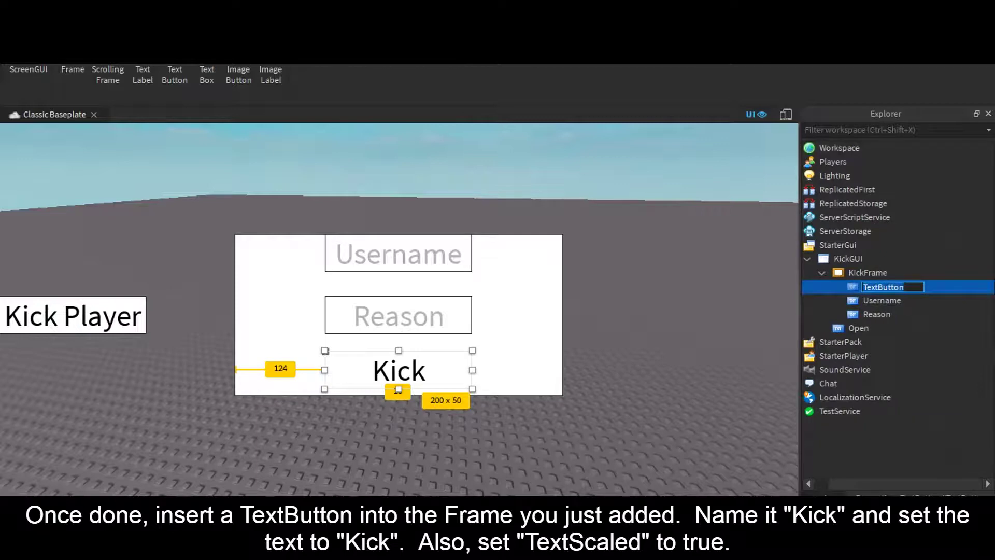
{"action": "type", "text": "Kick"}
{"action": "key", "text": "Return"}
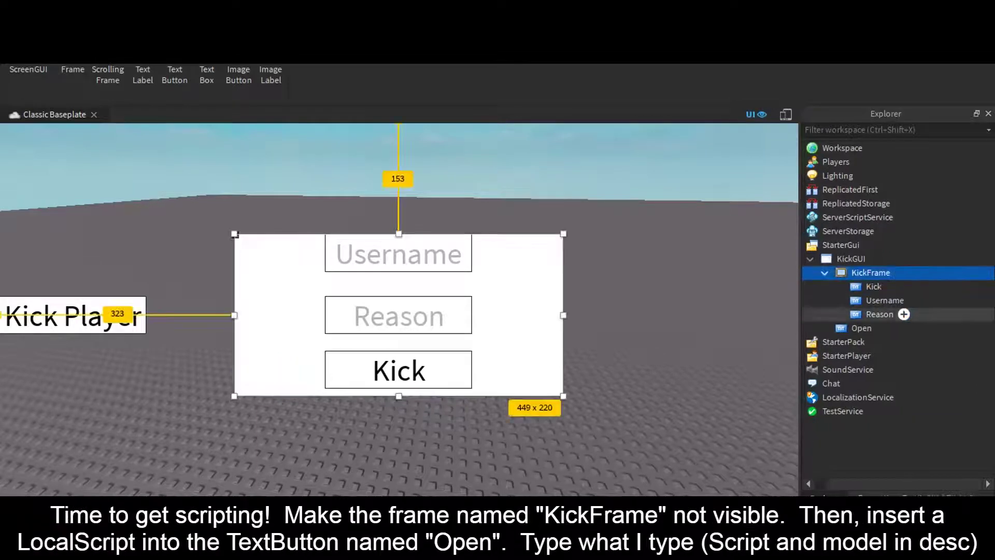
Hide KickFrame by turning off its Visible property.
{"action": "left_click", "coordinate": [869, 244]}
{"action": "left_click", "coordinate": [874, 328]}
{"action": "left_click", "coordinate": [875, 273]}
{"action": "left_click", "coordinate": [881, 496]}
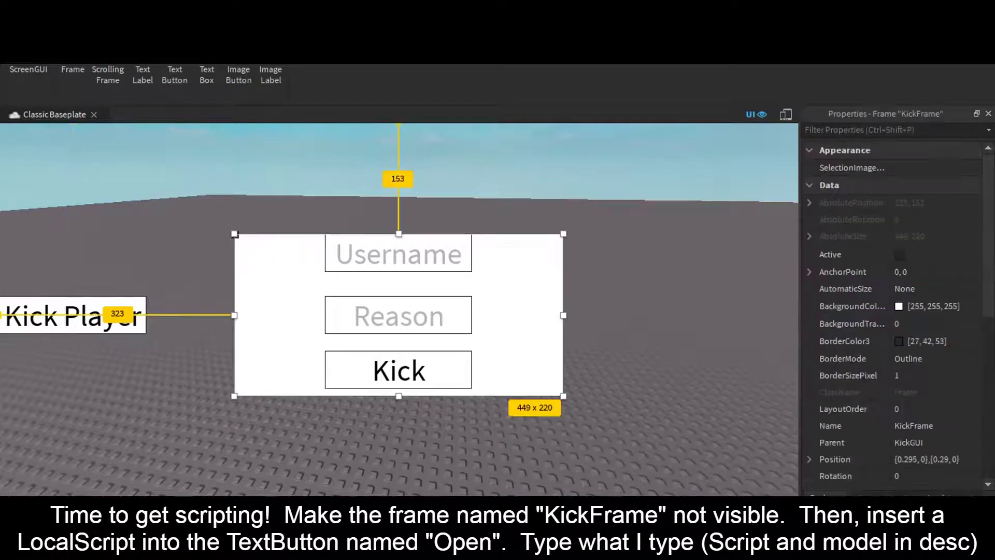
{"action": "left_click_drag", "start_coordinate": [989, 253], "coordinate": [988, 359]}
{"action": "left_click", "coordinate": [900, 331]}
Add a LocalScript to the Open button and replace its default code with a function connected to script.Parent.MouseButton1Click.
{"action": "left_click", "coordinate": [821, 496]}
{"action": "left_click", "coordinate": [861, 327]}
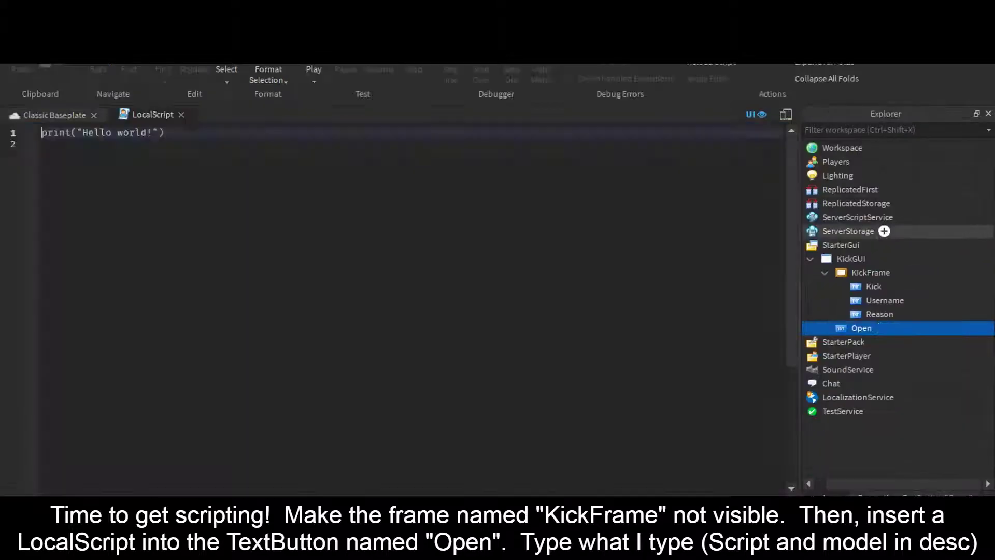
{"action": "key", "text": "ctrl+a"}
{"action": "type", "text": "script.Parent.Mo"}
{"action": "key", "text": "Tab"}
{"action": "type", "text": ":C"}
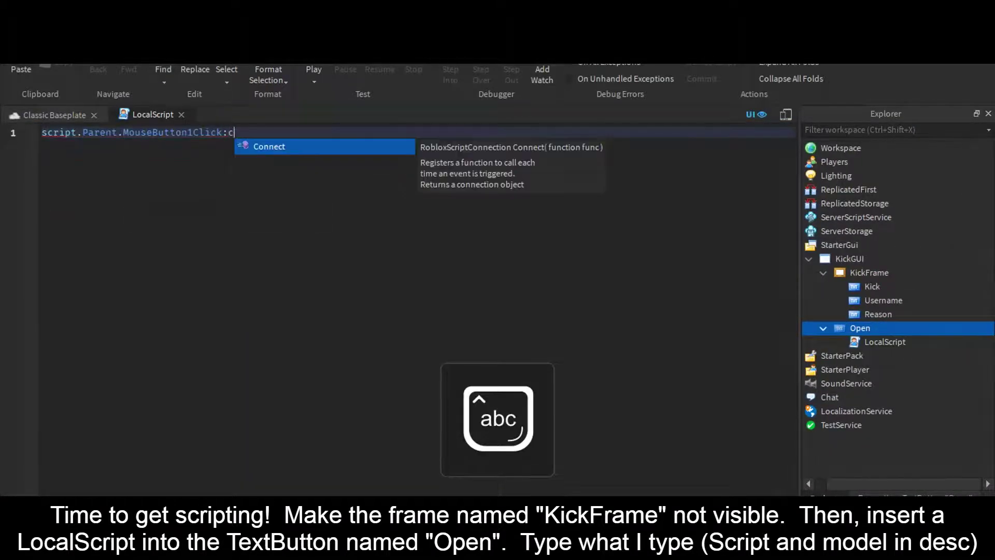
{"action": "key", "text": "Tab"}
{"action": "type", "text": "(function()"}
{"action": "key", "text": "Return"}
Inside the function, add an if branch for KickFrame.Visible == true that sets Visible to false and the button's Text to "Kick Player".
{"action": "type", "text": "if script.Parent.Parent.KickFrame"}
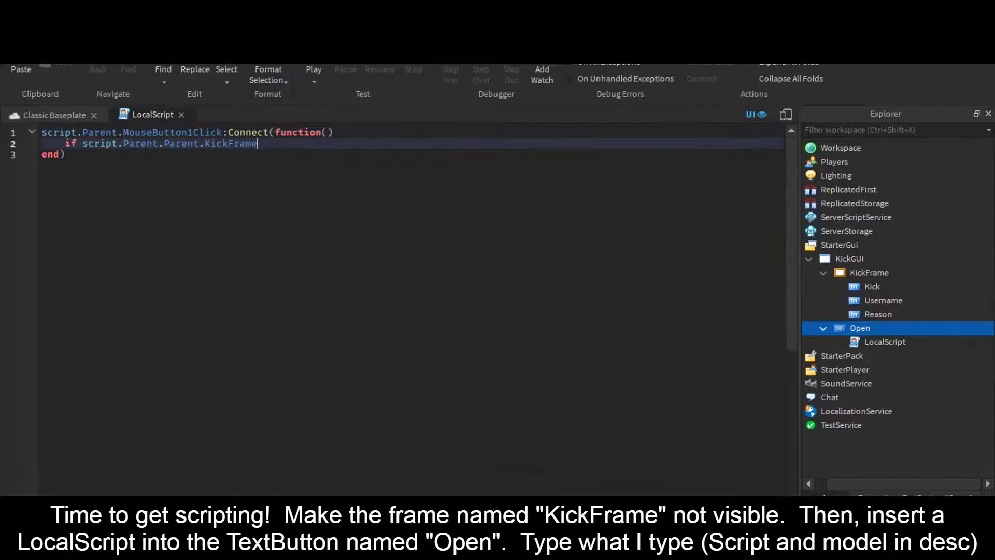
{"action": "type", "text": ".Visible == true then"}
{"action": "key", "text": "Return"}
{"action": "type", "text": "script"}
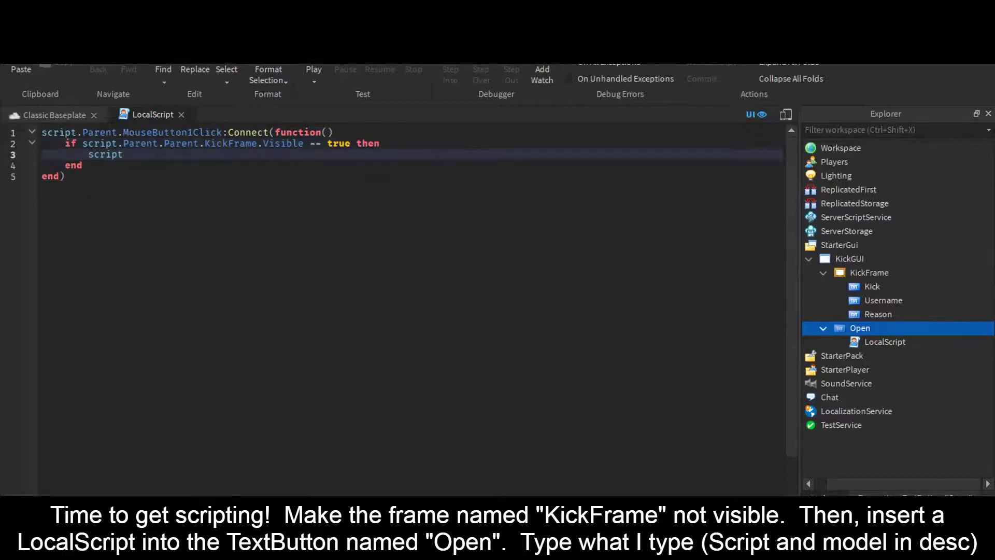
{"action": "type", "text": ".Parent.Parent.KickFrame.Visible = false"}
{"action": "key", "text": "Return"}
{"action": "type", "text": "script.Parent.p"}
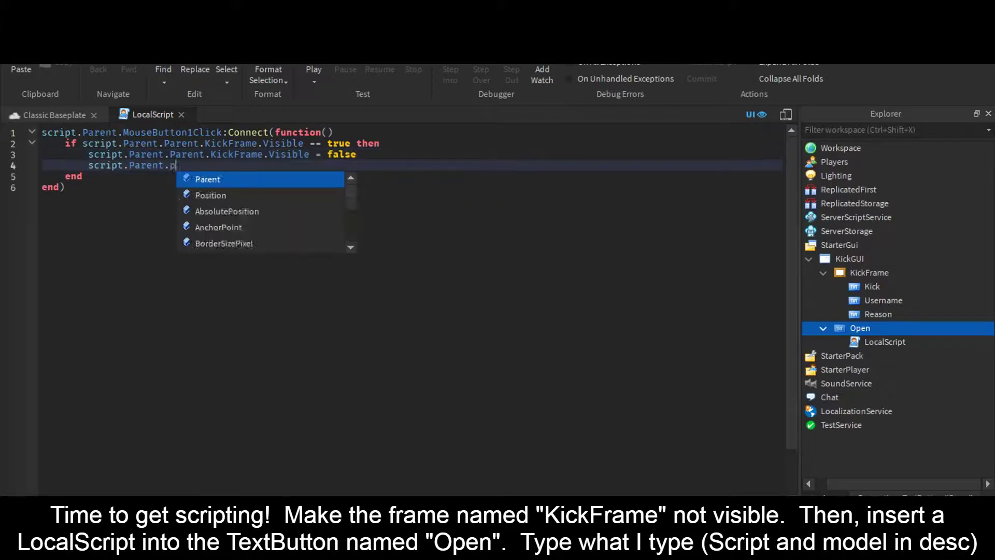
{"action": "key", "text": "BackSpace"}
{"action": "type", "text": "T"}
{"action": "type", "text": "ext ="}
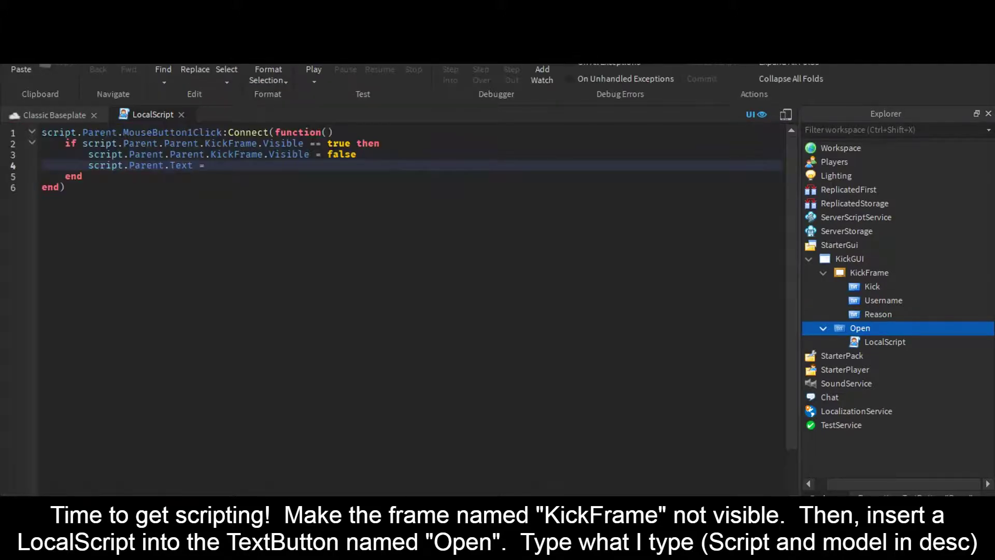
{"action": "type", "text": " \"Kick Player\""}
Add an else branch that sets KickFrame.Visible to true and the Open button's Text to "Close".
{"action": "key", "text": "Return"}
{"action": "type", "text": "else"}
{"action": "key", "text": "Return"}
{"action": "type", "text": "script"}
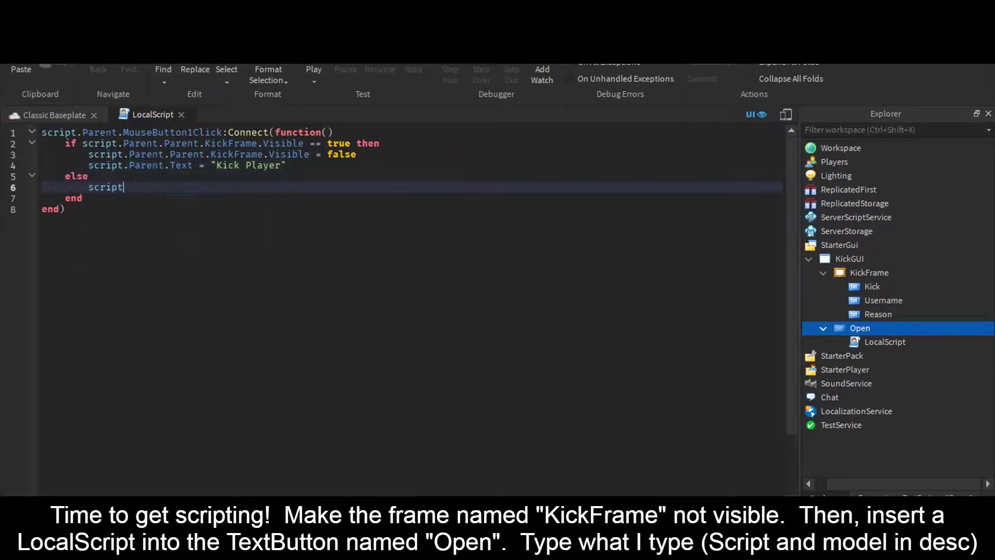
{"action": "type", "text": ".Parent.Parent.KickFrame.Visible = true"}
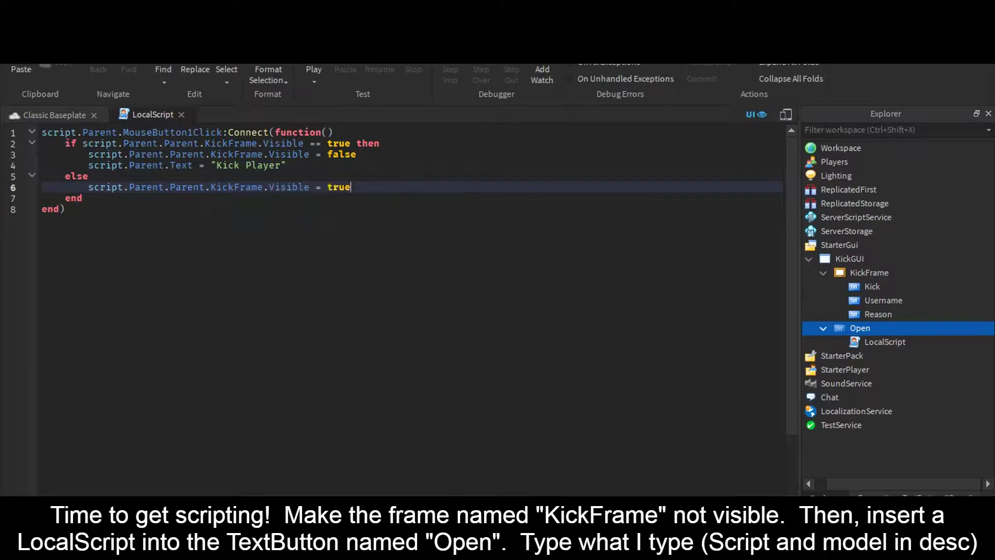
{"action": "key", "text": "Return"}
{"action": "type", "text": "script.Parent.t"}
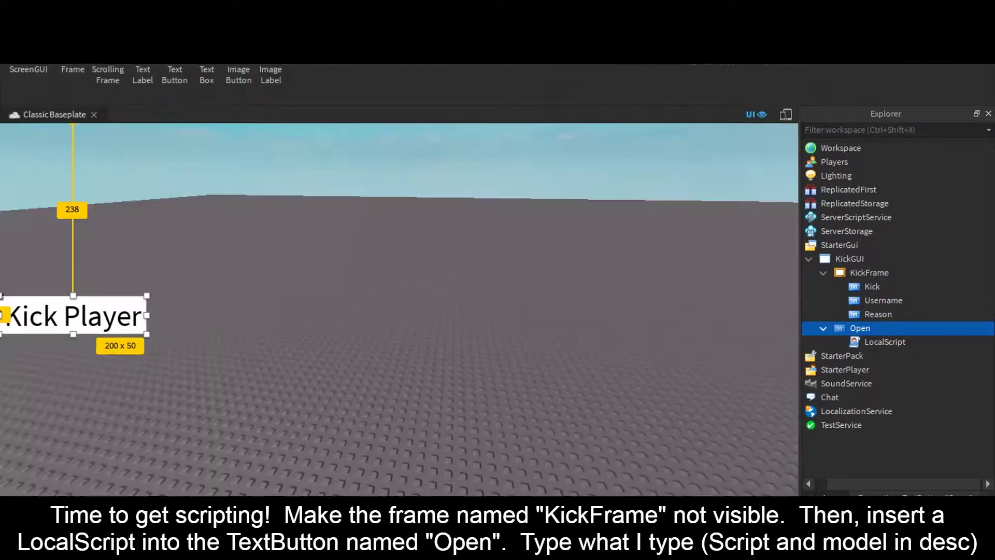
Add a RemoteEvent to ReplicatedStorage and name it Kick.
{"action": "left_click", "coordinate": [855, 204]}
{"action": "left_click", "coordinate": [913, 203]}
{"action": "left_click", "coordinate": [856, 272]}
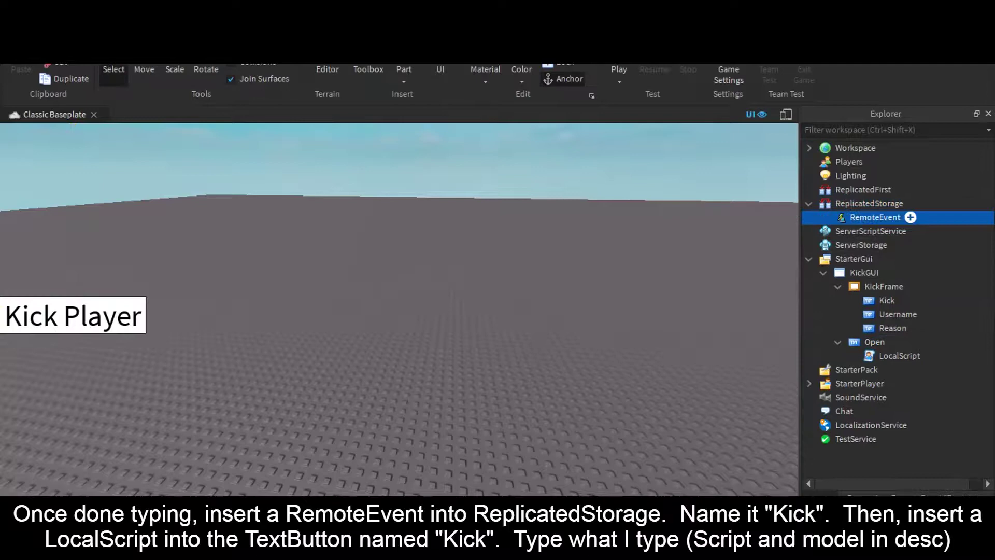
{"action": "type", "text": "Kick"}
{"action": "key", "text": "Return"}
Add a LocalScript to the Kick button and replace its default code with a function connected to script.Parent.MouseButton1Click.
{"action": "left_click", "coordinate": [904, 300]}
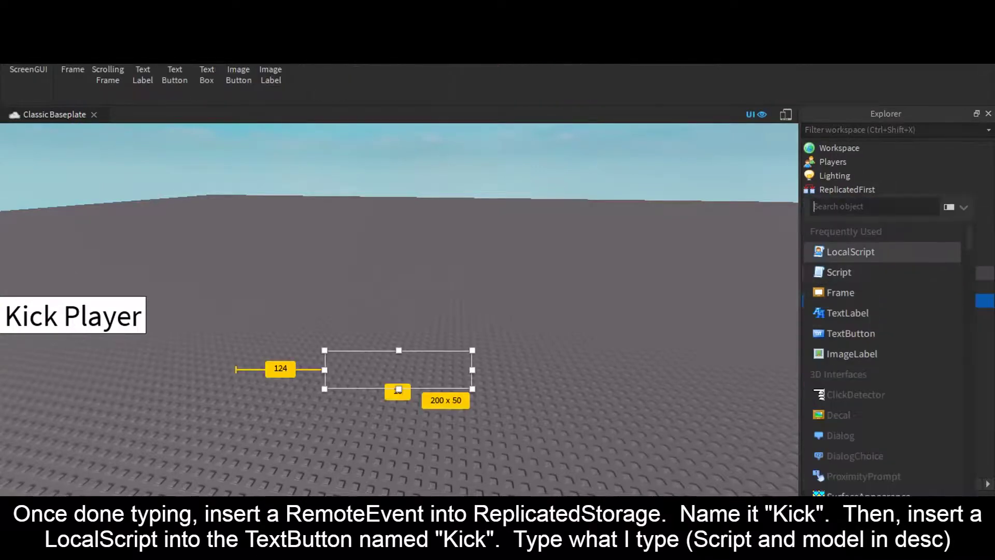
{"action": "left_click", "coordinate": [851, 251]}
{"action": "key", "text": "ctrl+a"}
{"action": "key", "text": "Caps_Lock"}
{"action": "type", "text": "script.Parent.MouseButton1Click"}
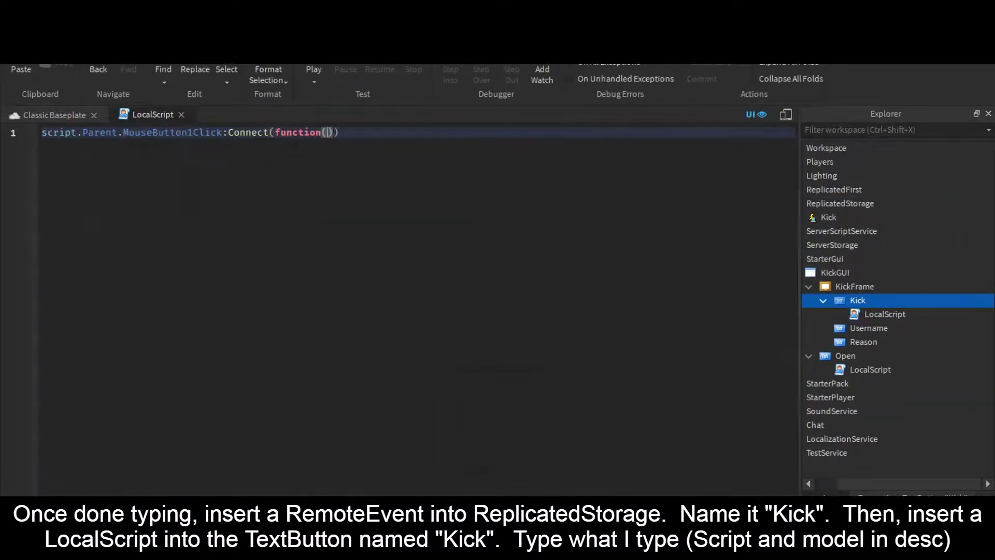
{"action": "type", "text": ":Connect(function("}
{"action": "key", "text": "Return"}
In the function, call game.ReplicatedStorage.Kick:FireServer with the Text of the Username and Reason boxes as arguments.
{"action": "type", "text": "game.ReplicatedStorage.Kick:FireServer(script.p"}
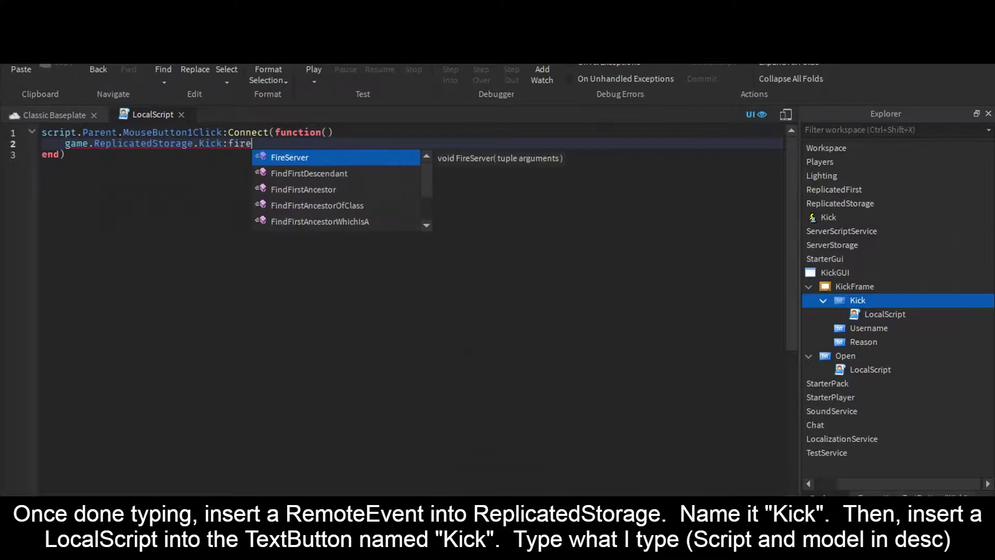
{"action": "type", "text": "arent.Parent.Username.Text,"}
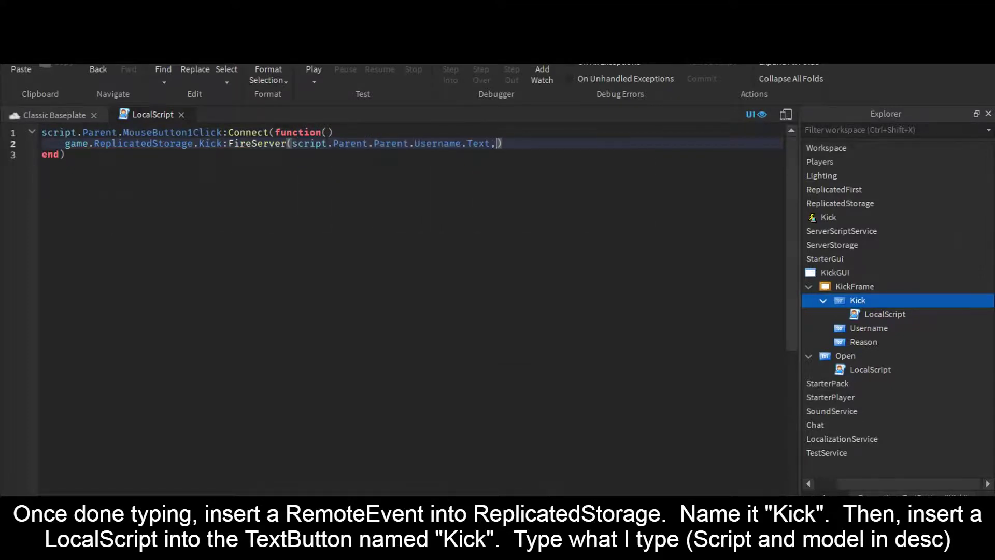
{"action": "type", "text": "script.Parent.Parent.Reason.Text"}
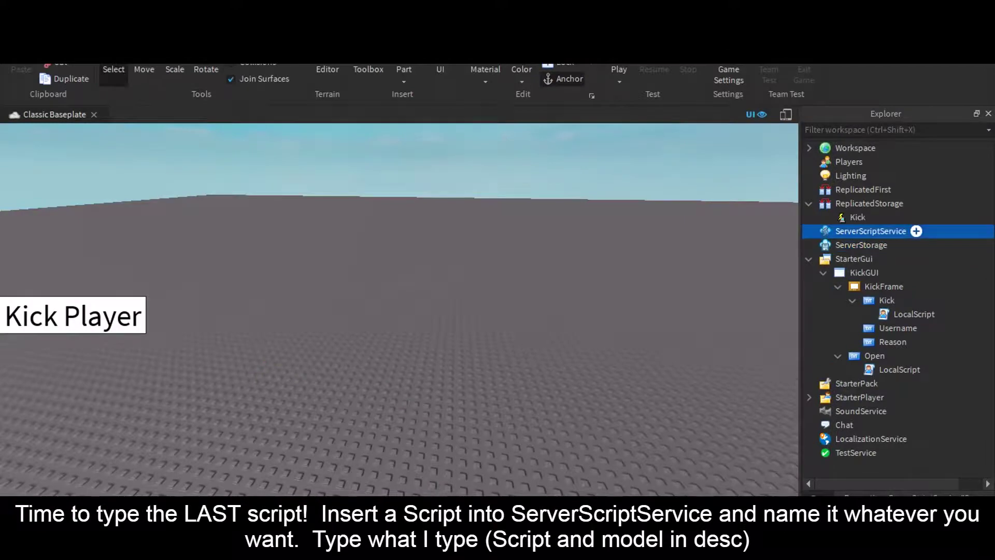
Add a Script named KickPlayer to ServerScriptService.
{"action": "left_click", "coordinate": [913, 228]}
{"action": "left_click", "coordinate": [839, 251]}
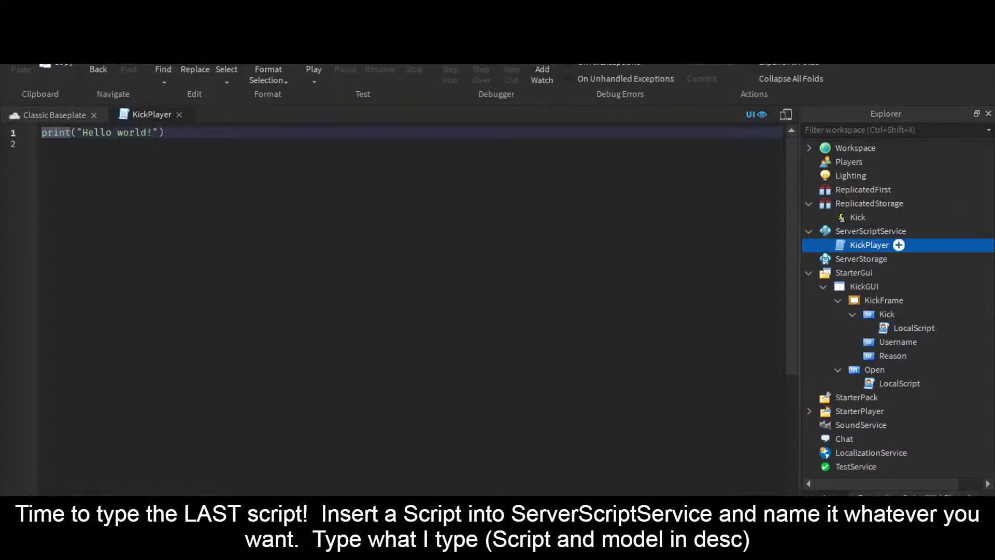
Replace the default code with a Kick.OnServerEvent function taking plr, username and reason that finds the player by username and kicks them with the reason.
{"action": "key", "text": "ctrl+a"}
{"action": "type", "text": "game.ReplicatedStorage.Kick.OnServerEvent:Connect(function()"}
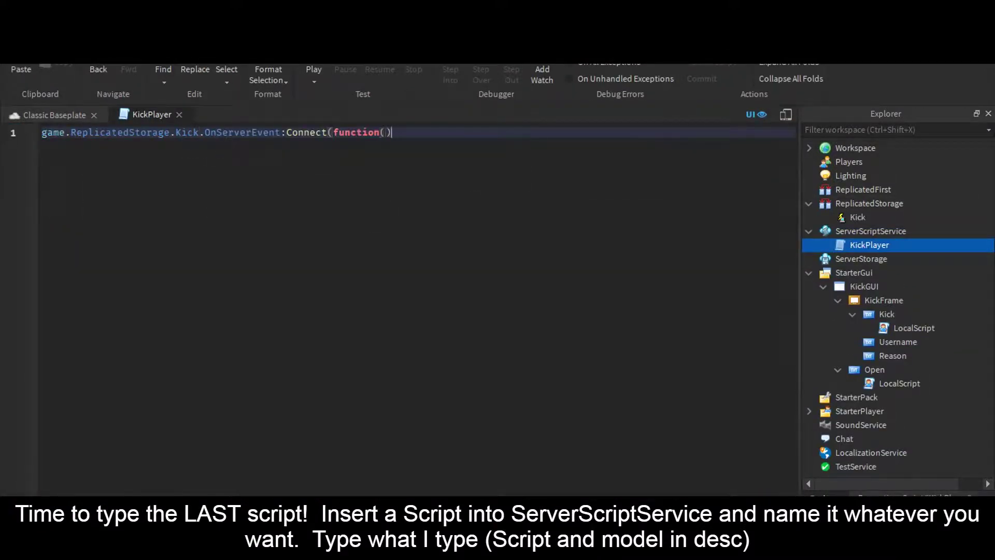
{"action": "type", "text": "plr, username, rea"}
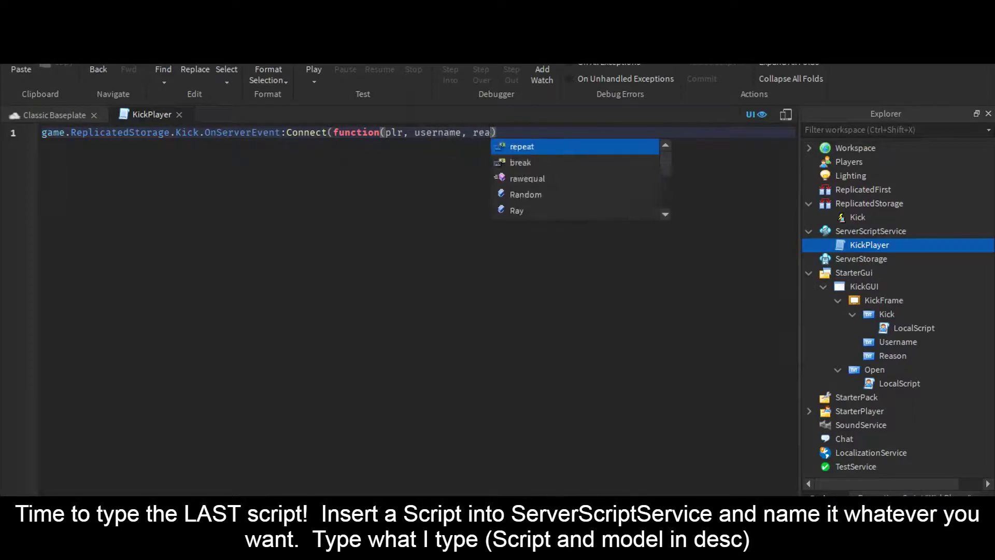
{"action": "type", "text": "son"}
{"action": "key", "text": "Return"}
{"action": "type", "text": "game.Players:FindFirstChild(user"}
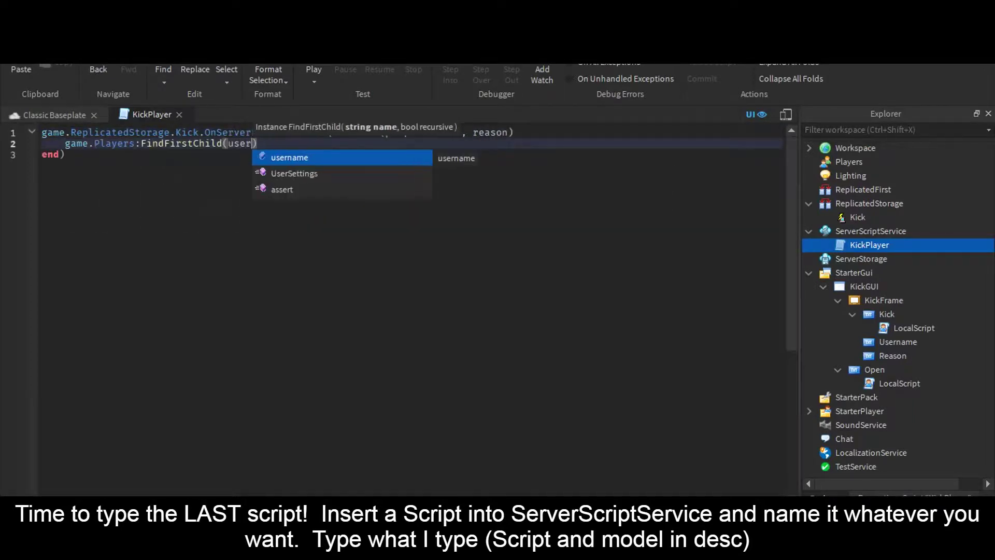
{"action": "type", "text": "name):Kick(reason"}
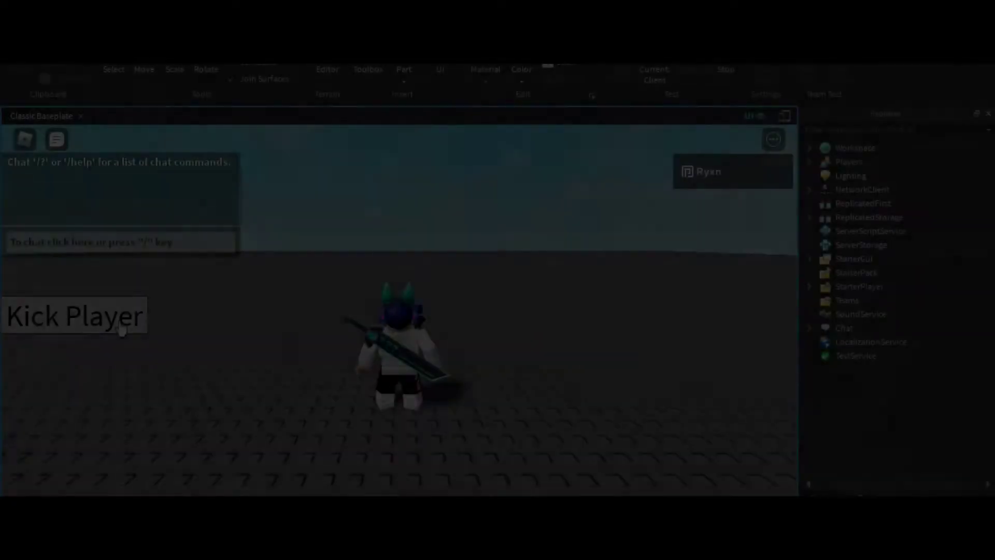
Toggle the kick panel repeatedly with its on-screen button during the playtest, ending with the panel open.
{"action": "left_click", "coordinate": [121, 330]}
{"action": "left_click", "coordinate": [125, 327]}
{"action": "left_click", "coordinate": [136, 322]}
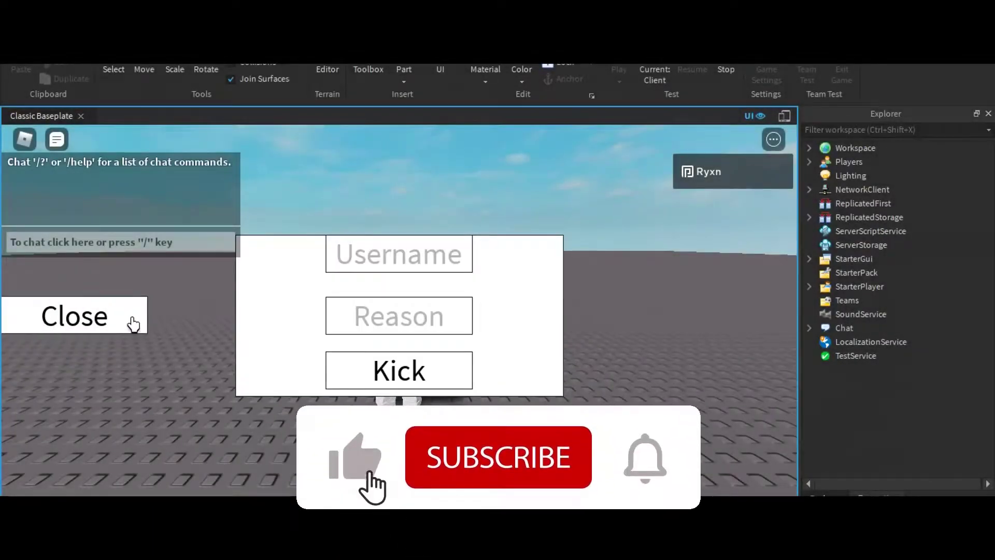
{"action": "left_click", "coordinate": [134, 321]}
{"action": "left_click", "coordinate": [136, 319]}
{"action": "left_click", "coordinate": [457, 249]}
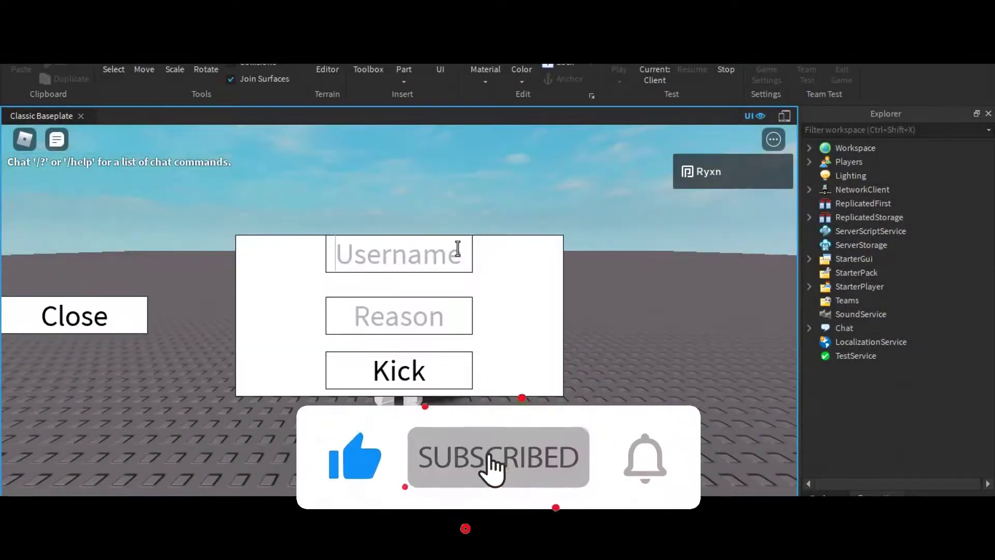
{"action": "type", "text": "blucrip"}
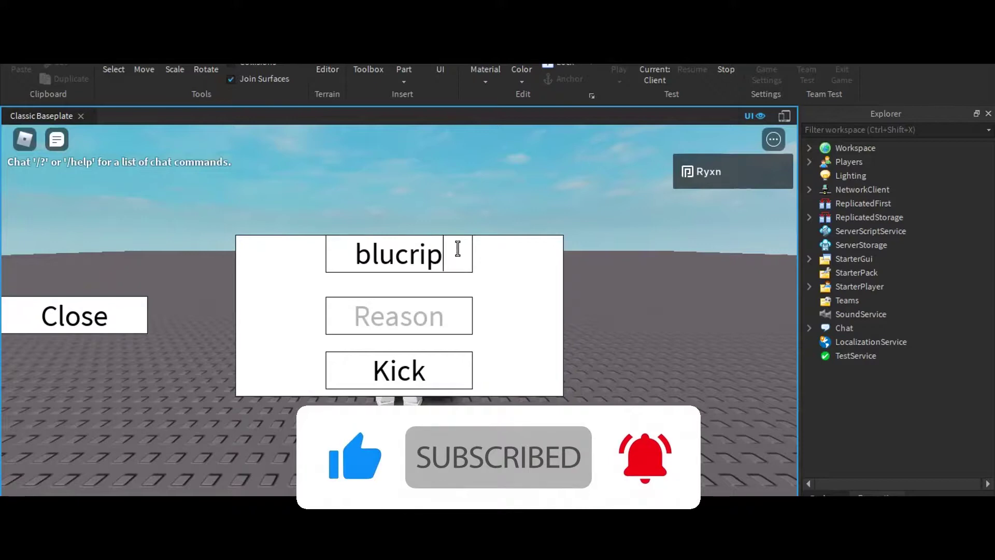
{"action": "type", "text": "ter"}
Test the kick by entering the player's username and the reason "This is just a test", and kick that player.
{"action": "double_click", "coordinate": [458, 249]}
{"action": "type", "text": "w_blu"}
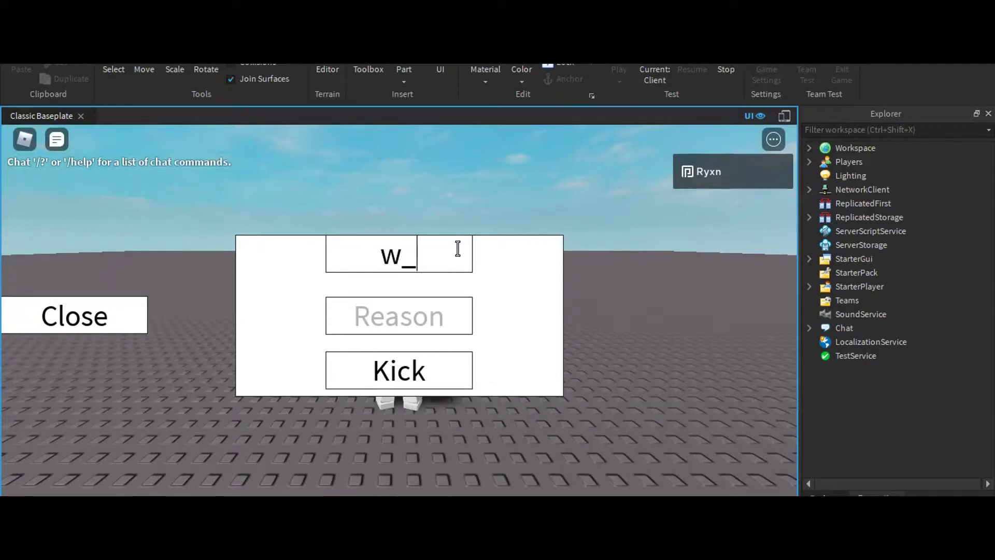
{"action": "left_click", "coordinate": [394, 315]}
{"action": "type", "text": "This is just "}
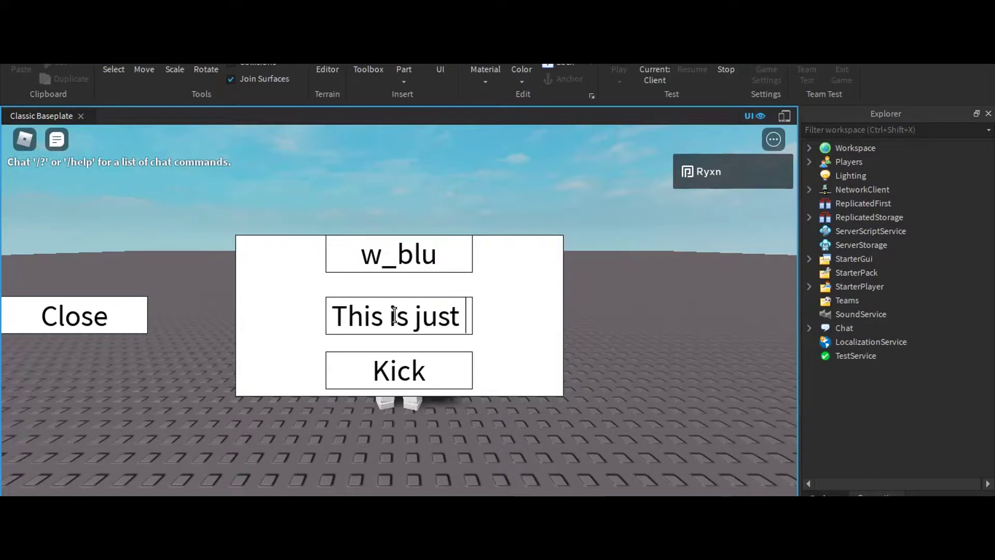
{"action": "type", "text": "a test"}
{"action": "left_click", "coordinate": [400, 371]}
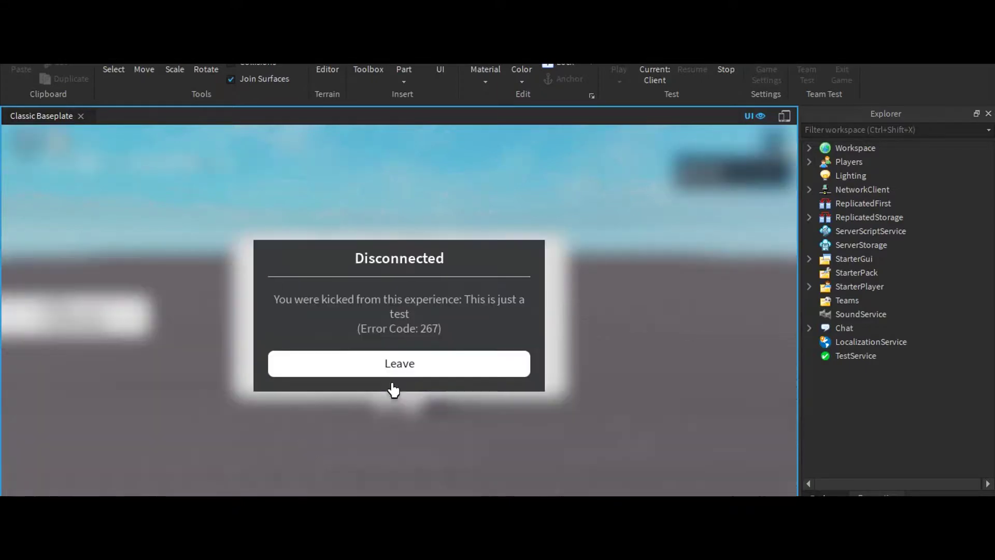